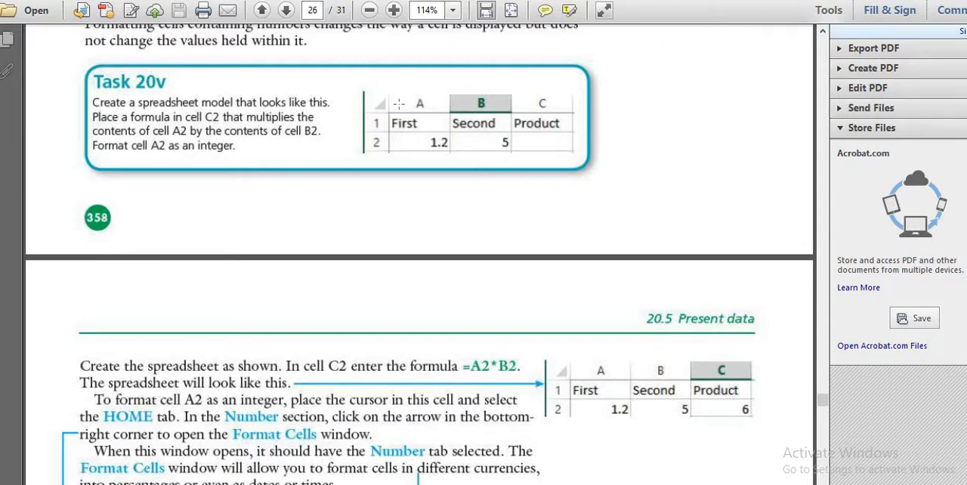
# - Examine the Task 20v instructions and its example table in chapter 20.pdf
pyautogui.moveTo(365, 90); pyautogui.dragTo(585, 160)
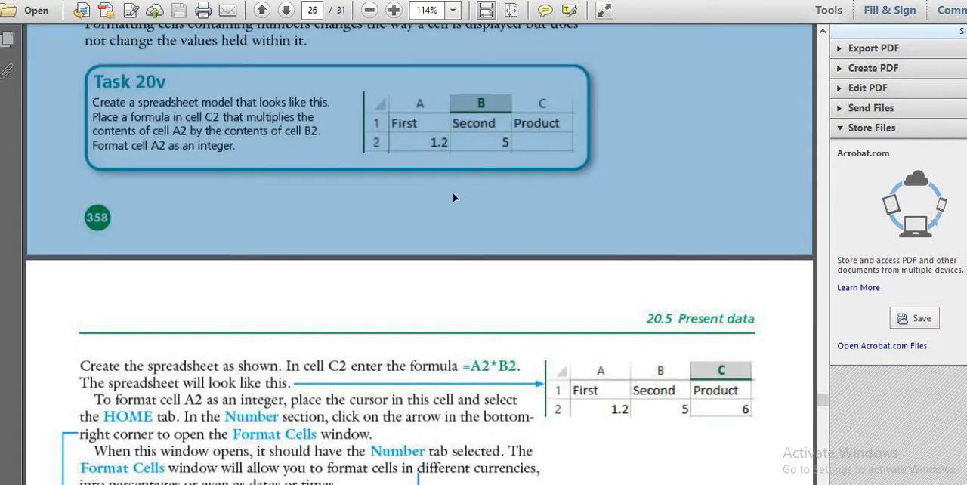
pyautogui.click(356, 180)
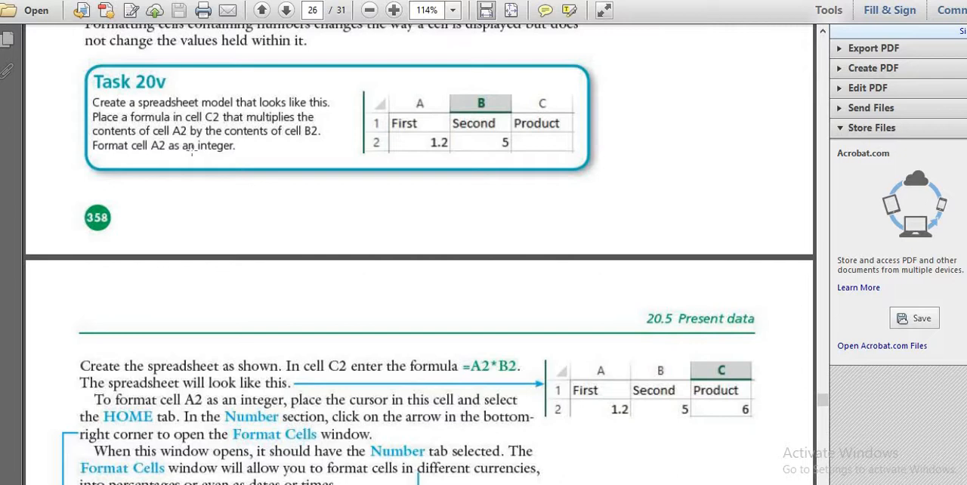
pyautogui.moveTo(183, 131); pyautogui.dragTo(251, 159)
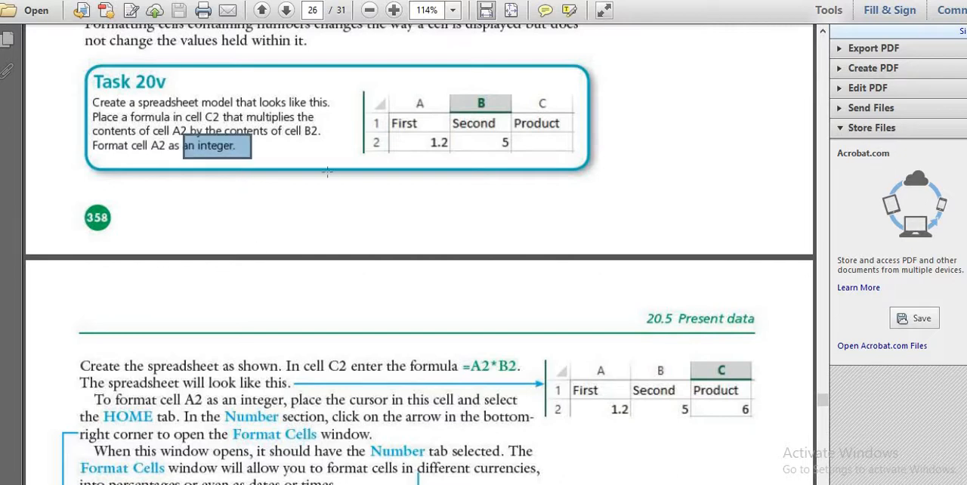
pyautogui.click(326, 170)
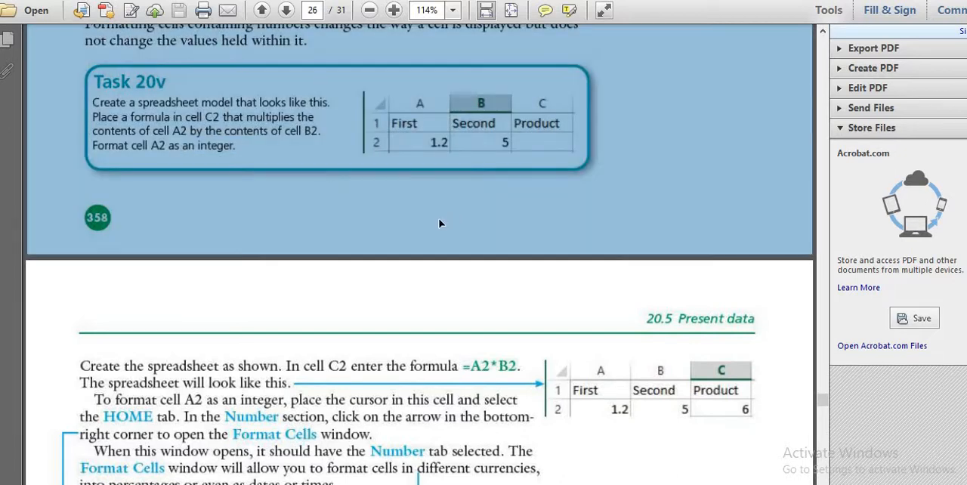
pyautogui.click(440, 143)
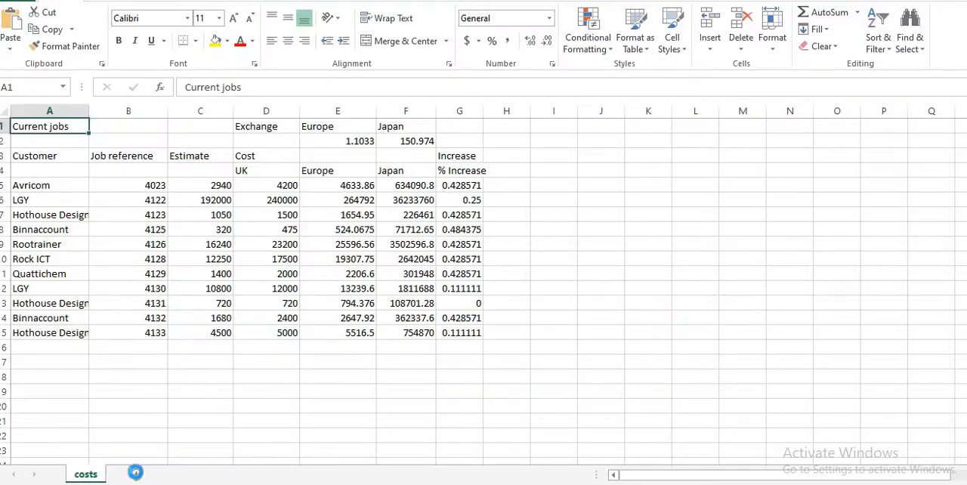
pyautogui.click(134, 474)
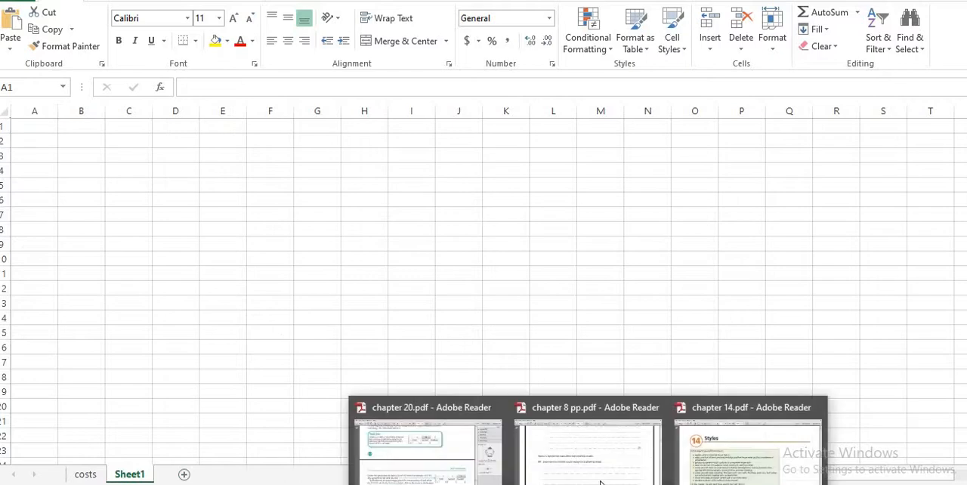
pyautogui.click(423, 461)
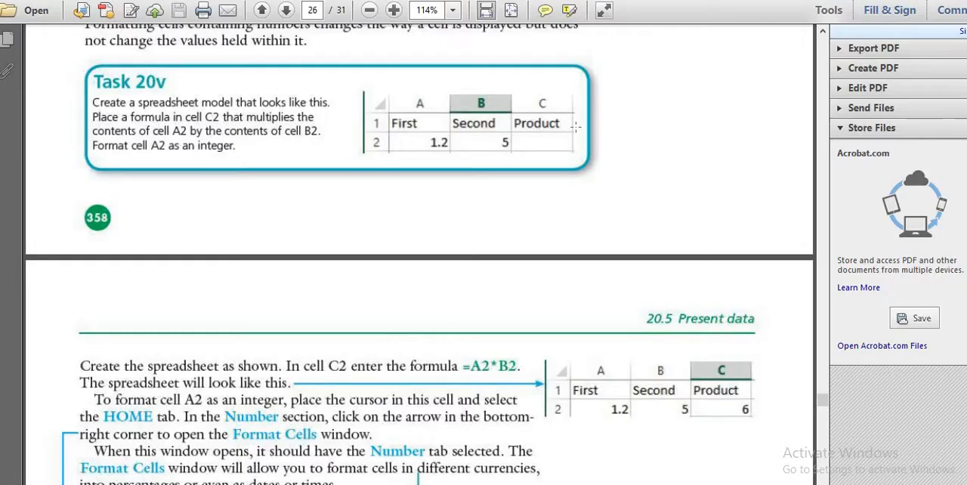
# - Switch to Excel and enter the headings First, Second and Product in cells D7, E7 and F7 of Sheet1
pyautogui.hotkey('alt', 'Tab')
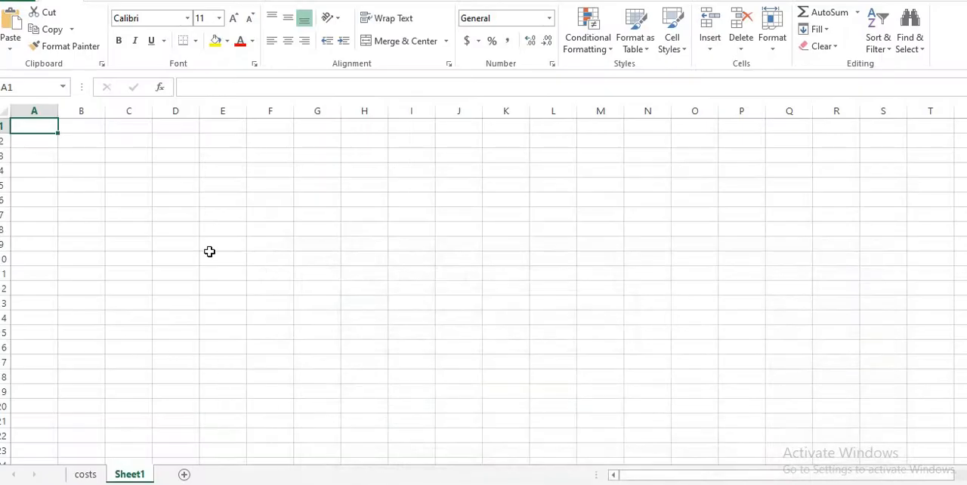
pyautogui.click(176, 215)
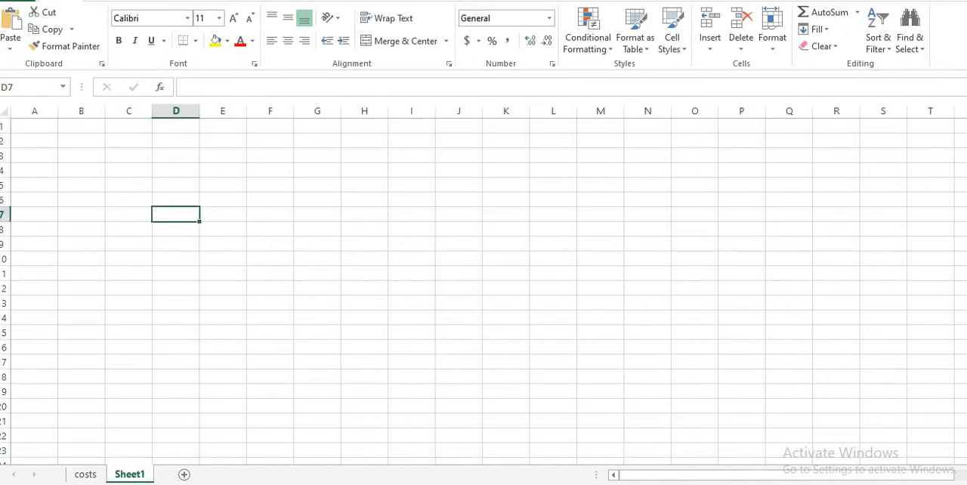
pyautogui.write('Fi')
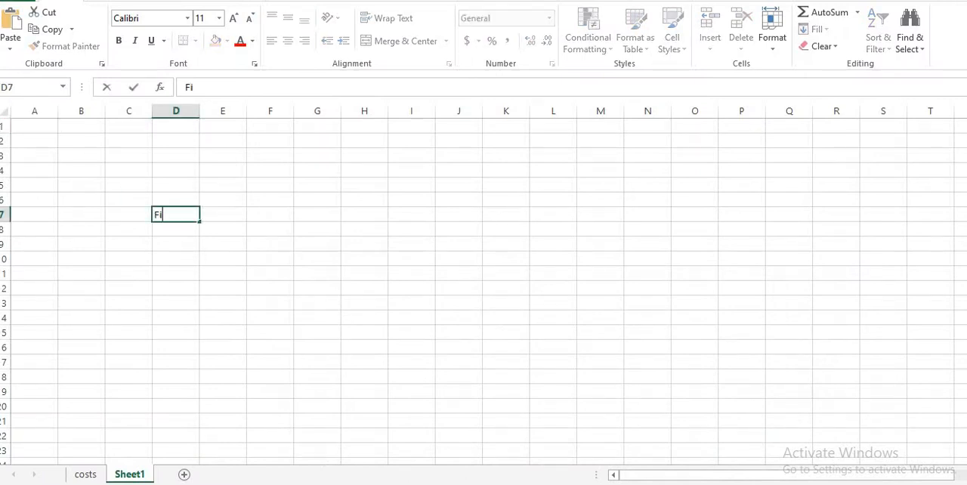
pyautogui.write('rst')
pyautogui.click(217, 216)
pyautogui.write('Sec')
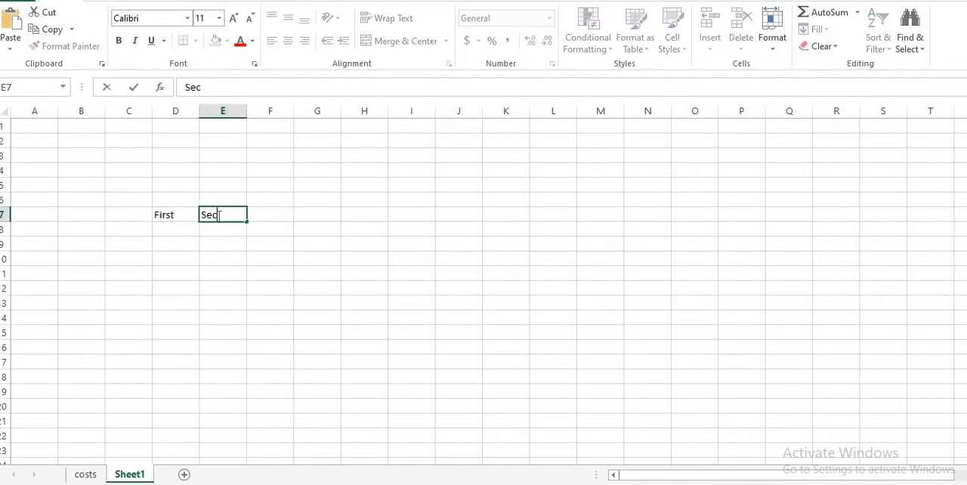
pyautogui.write('ond')
pyautogui.click(279, 216)
pyautogui.write('Pr')
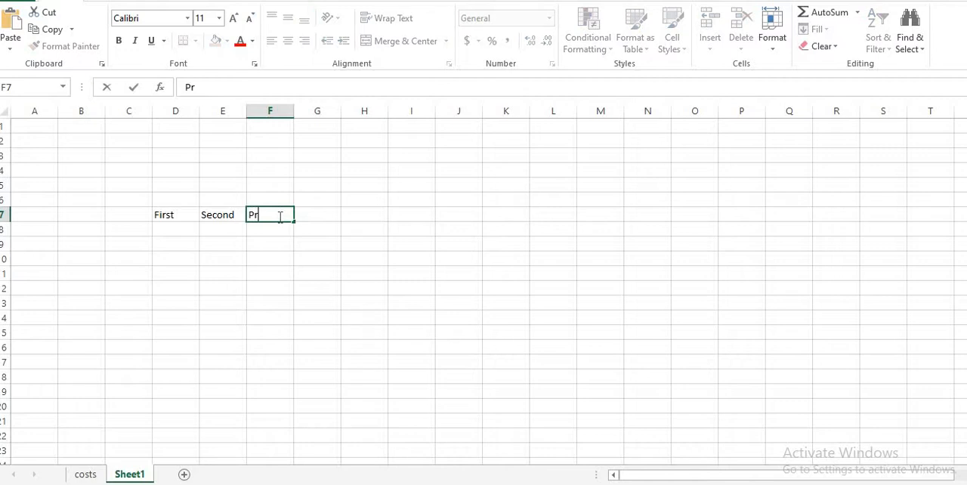
pyautogui.write('oduct')
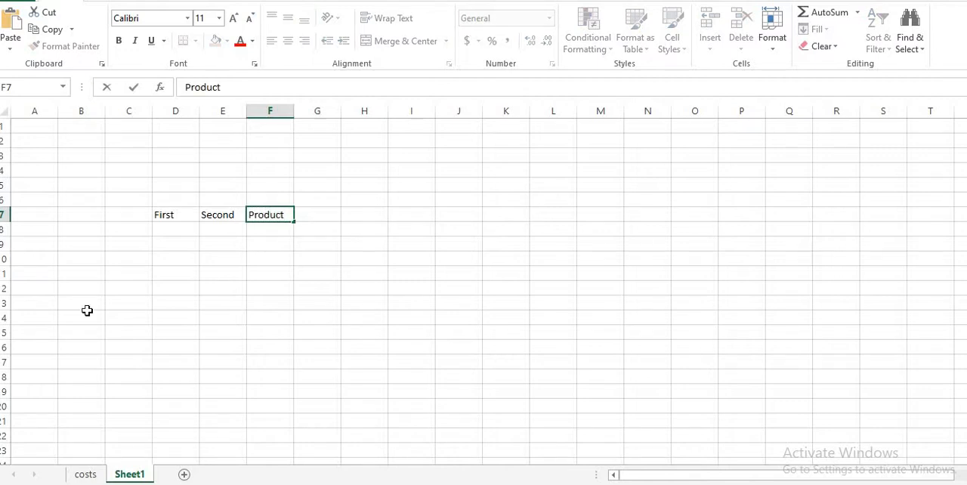
# - Enter 1.2 under First in D8 and 5 under Second in E8, checking the values against chapter 20.pdf
pyautogui.click(171, 231)
pyautogui.write('.')
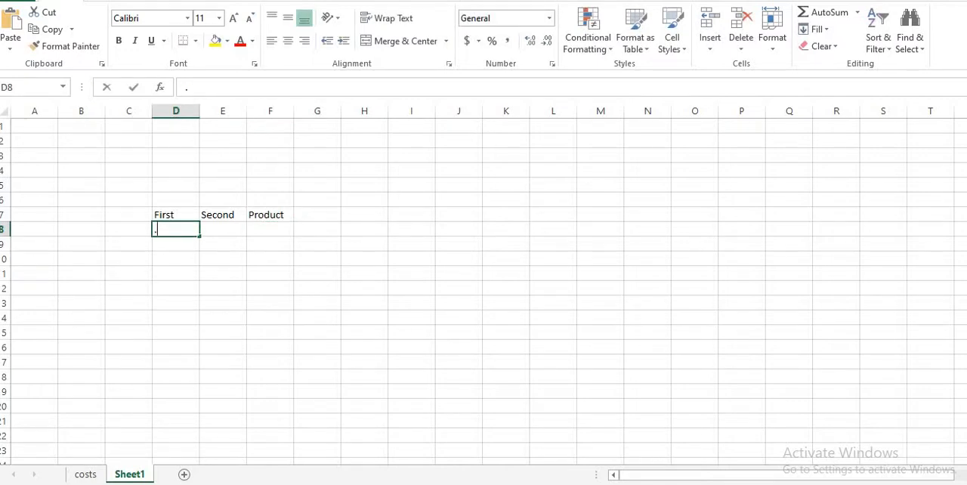
pyautogui.write('1.2')
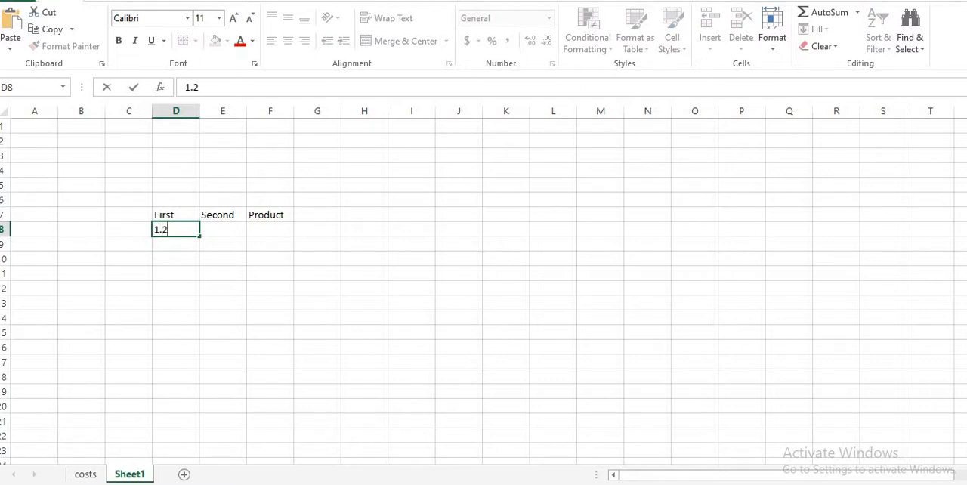
pyautogui.moveTo(488, 449)
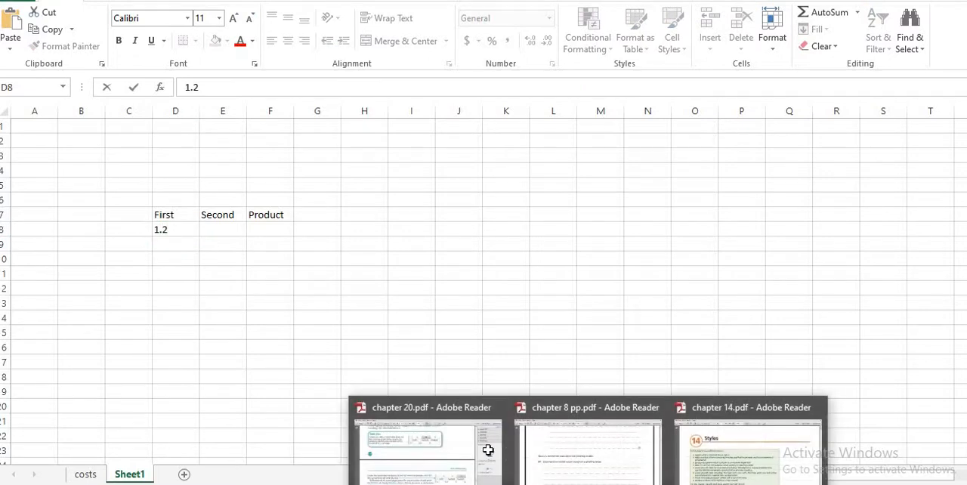
pyautogui.click(458, 444)
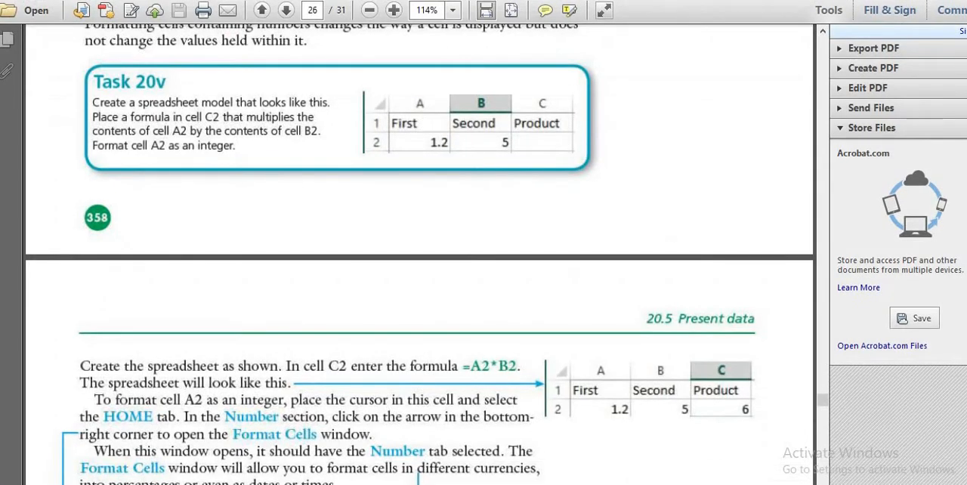
pyautogui.hotkey('alt', 'Tab')
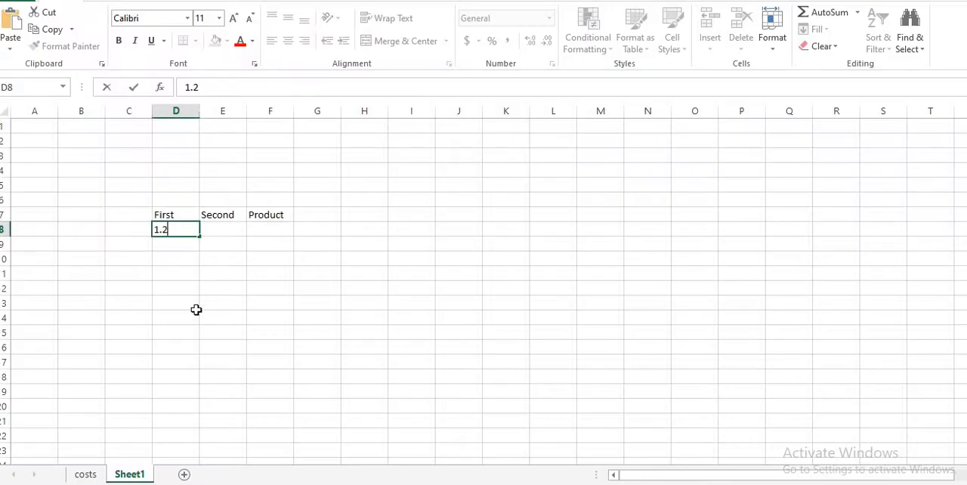
pyautogui.click(234, 229)
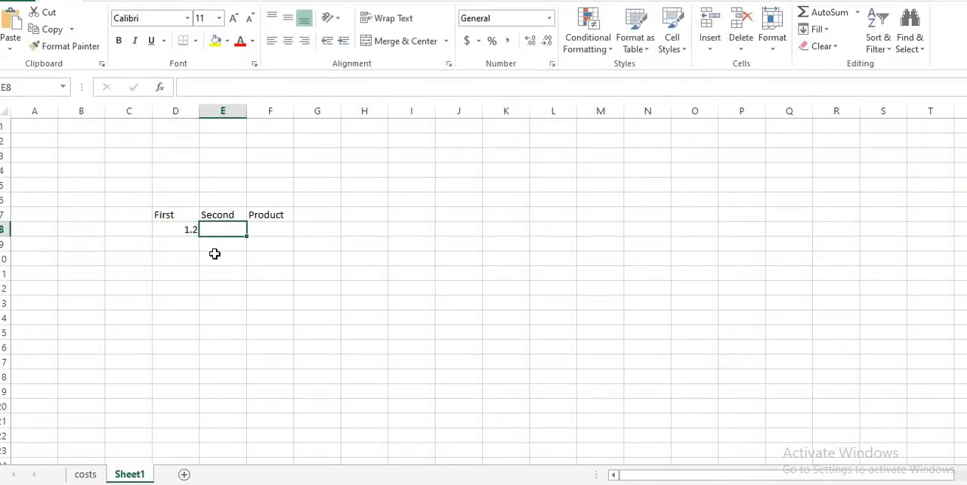
pyautogui.write('5')
pyautogui.press('Tab')
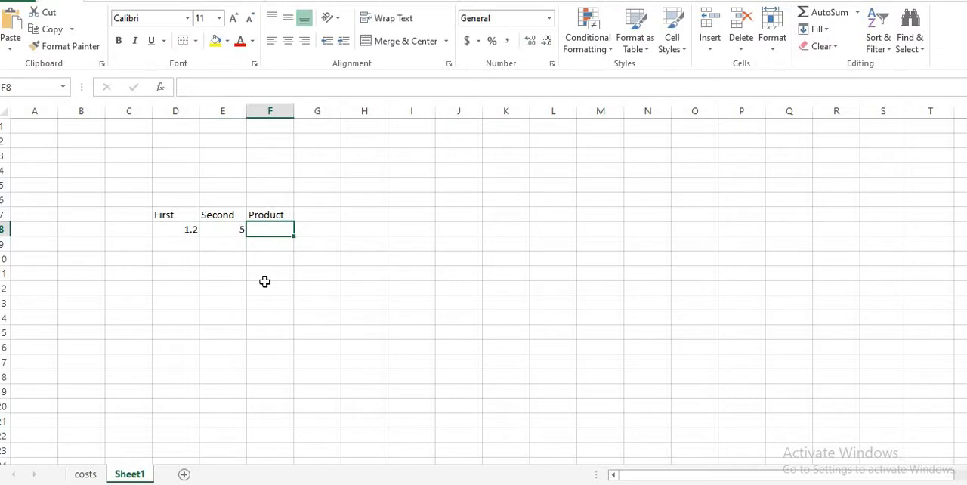
# - Enter the formula =D8*E8 in F8 to multiply the First value by the Second value
pyautogui.write('=')
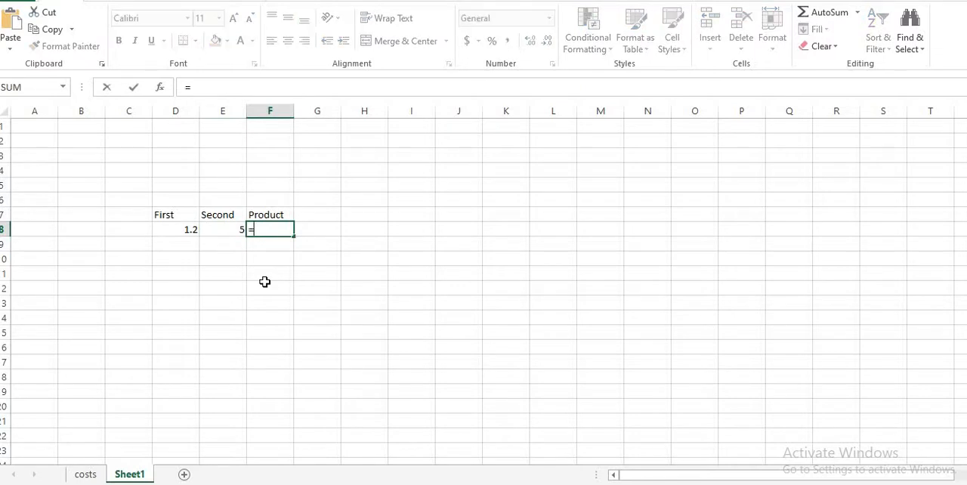
pyautogui.click(182, 232)
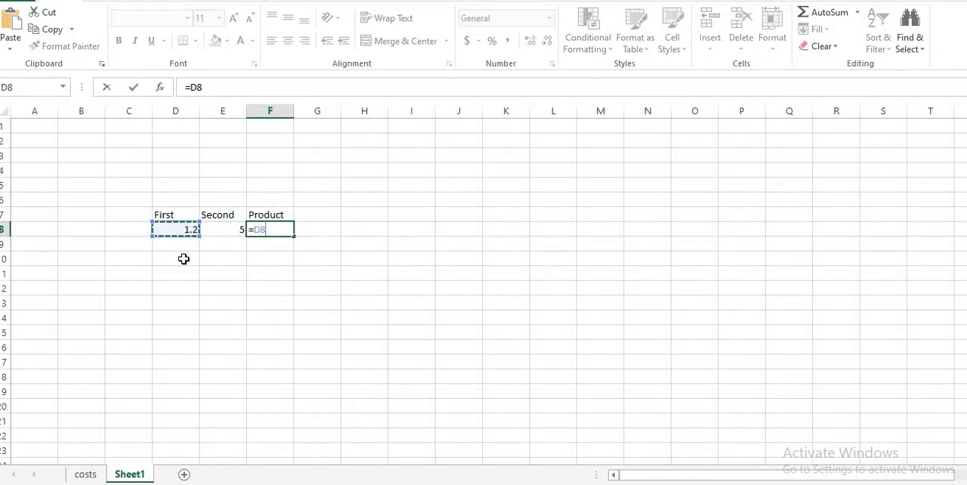
pyautogui.write('*')
pyautogui.click(216, 231)
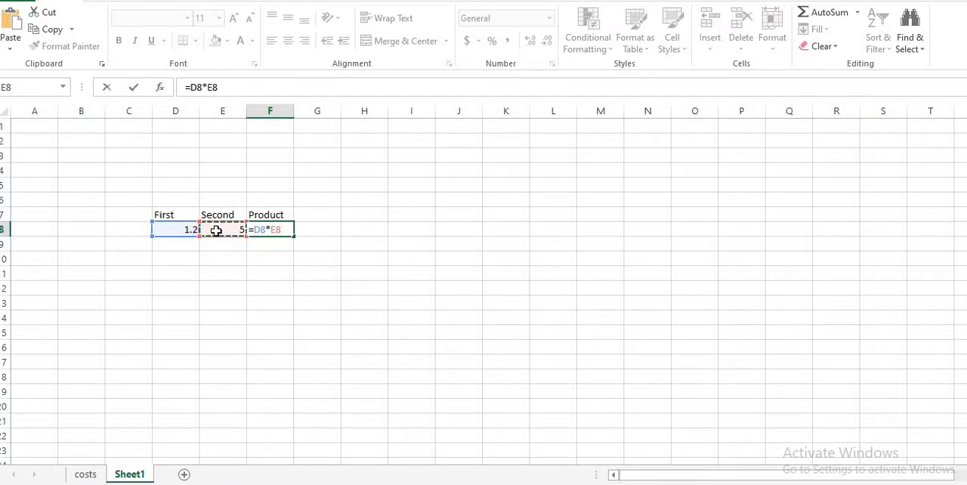
pyautogui.press('Return')
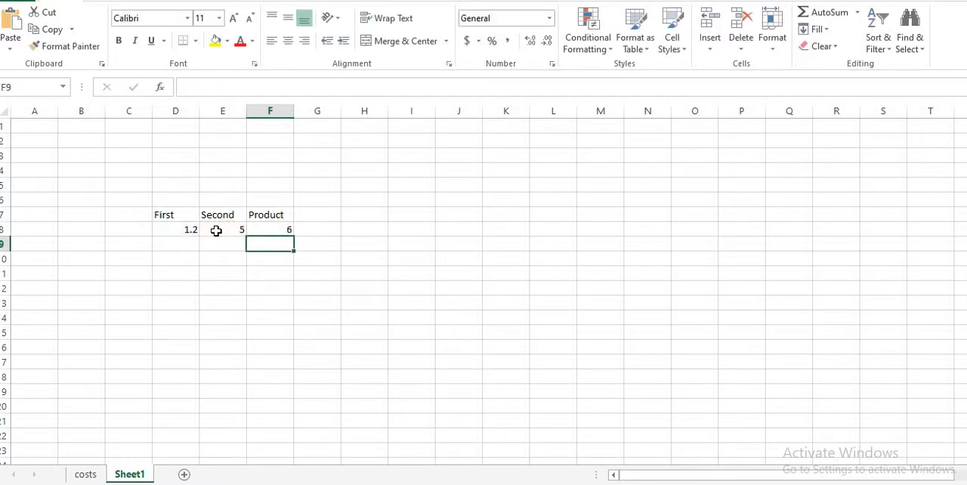
pyautogui.click(273, 231)
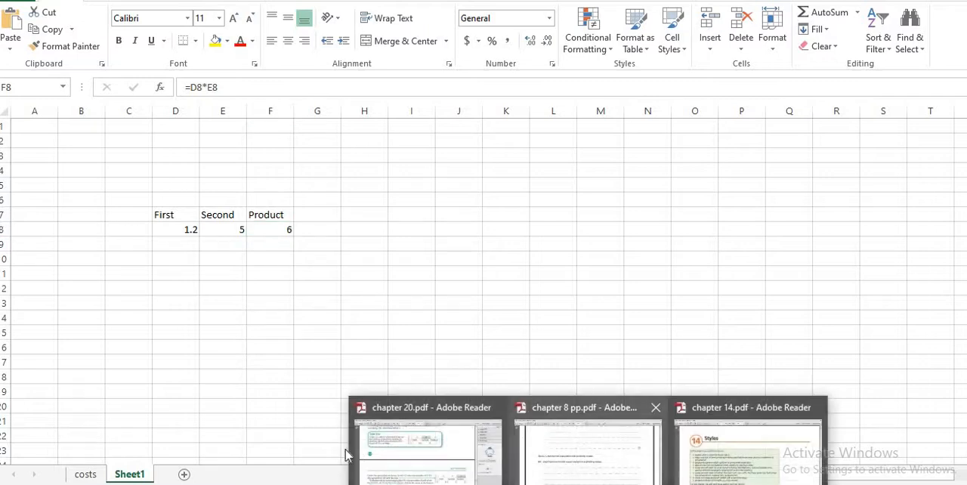
# - Consult the task in chapter 20.pdf, and choose the Number category for cell D8 in Format Cells
pyautogui.click(390, 464)
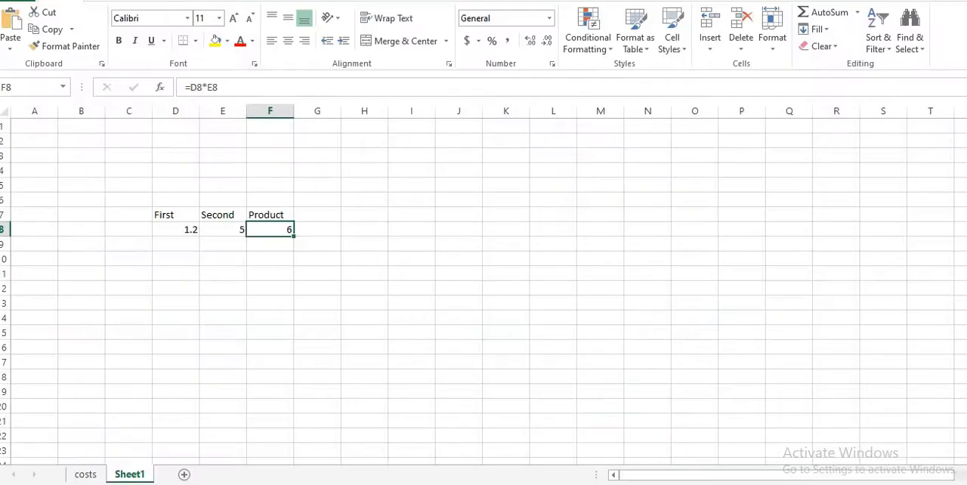
pyautogui.click(173, 229)
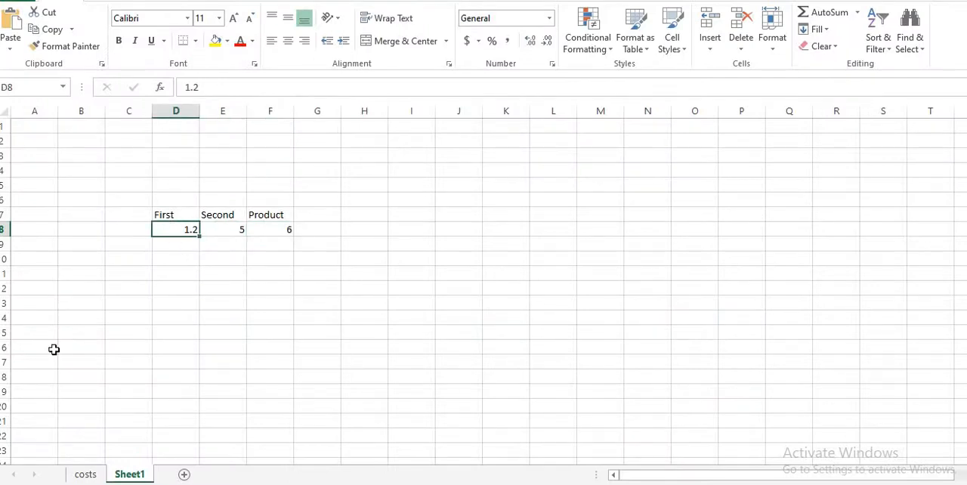
pyautogui.rightClick(175, 233)
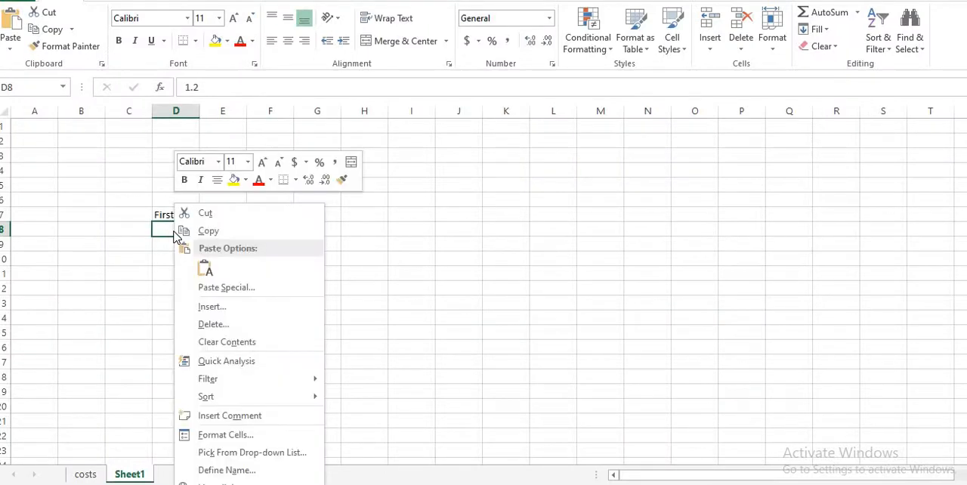
pyautogui.click(226, 436)
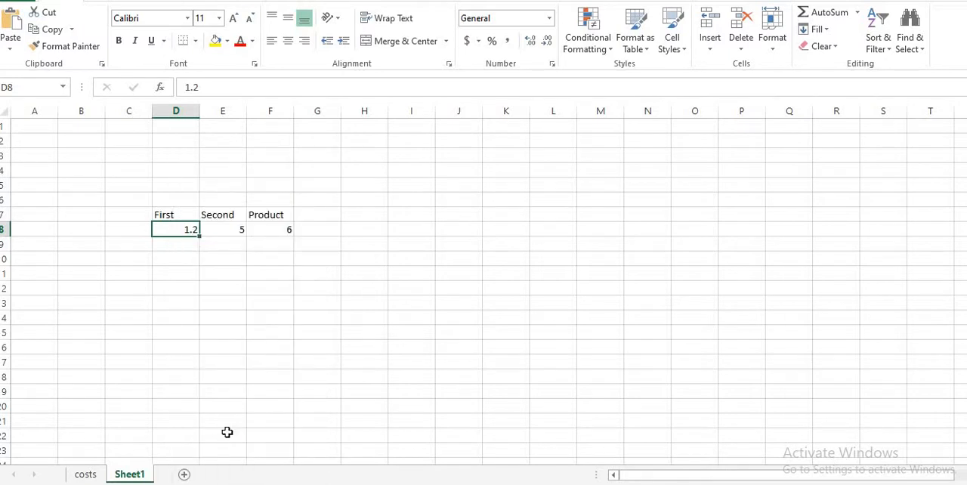
pyautogui.click(186, 230)
pyautogui.hotkey('ctrl', '1')
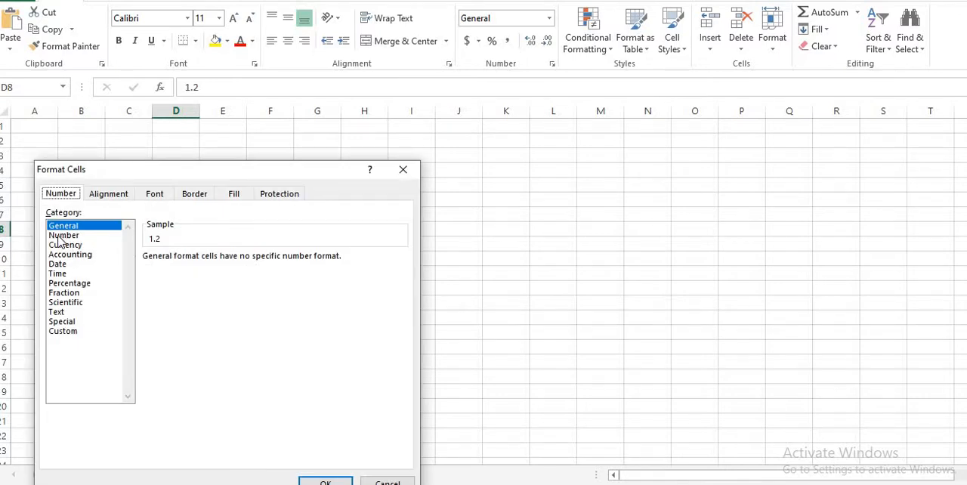
pyautogui.click(62, 236)
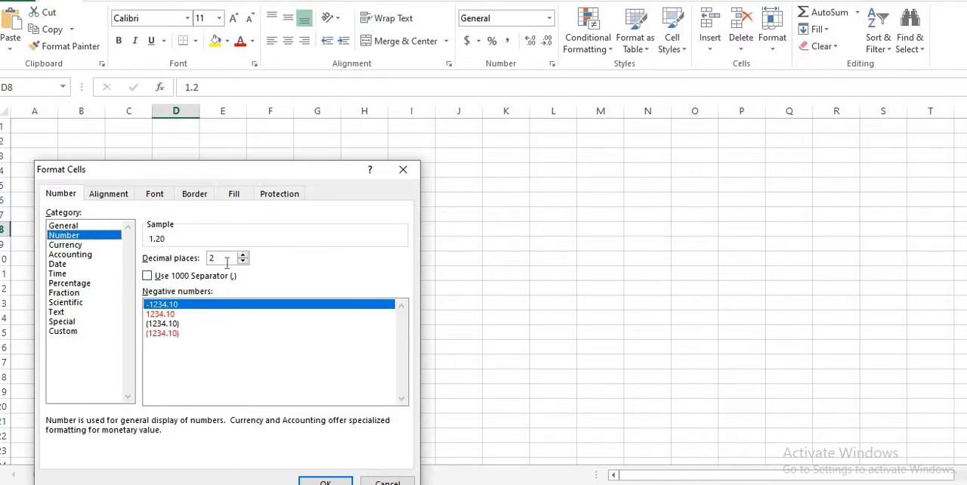
pyautogui.moveTo(227, 175); pyautogui.dragTo(672, 126)
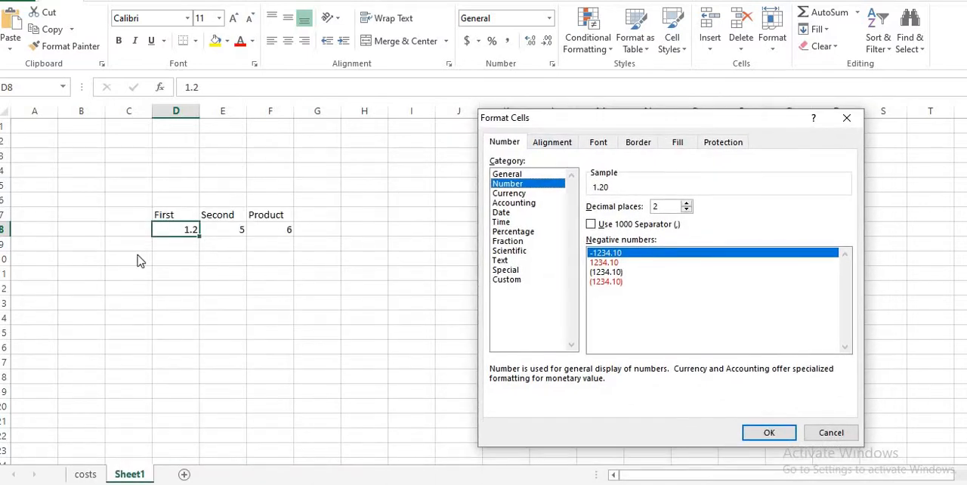
# - Apply 0 decimal places to D8 so it displays as an integer, and check the product formula in F8
pyautogui.click(688, 204)
pyautogui.click(688, 204)
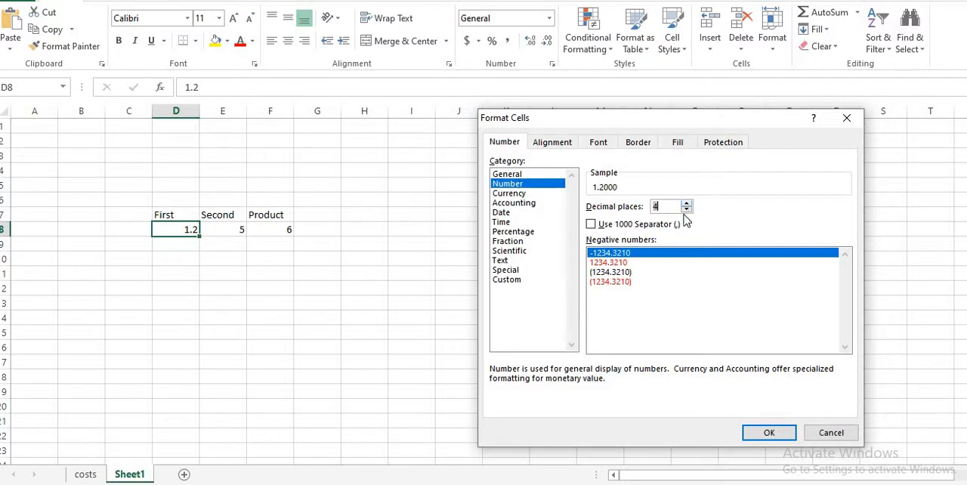
pyautogui.click(686, 212)
pyautogui.click(687, 212)
pyautogui.click(687, 211)
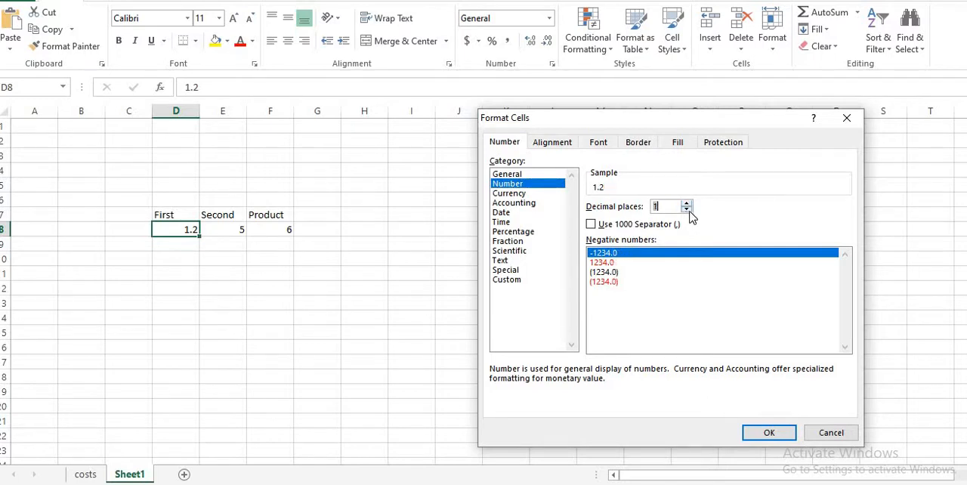
pyautogui.click(687, 211)
pyautogui.click(765, 433)
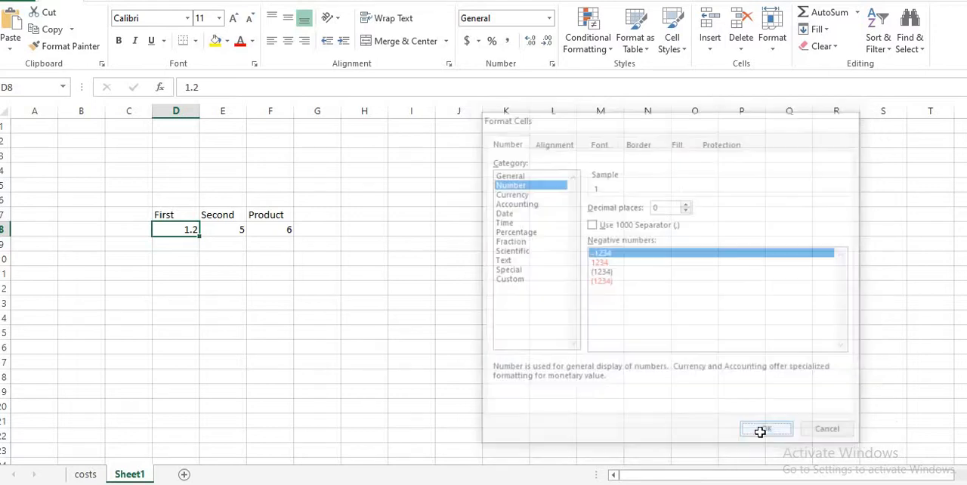
pyautogui.click(281, 331)
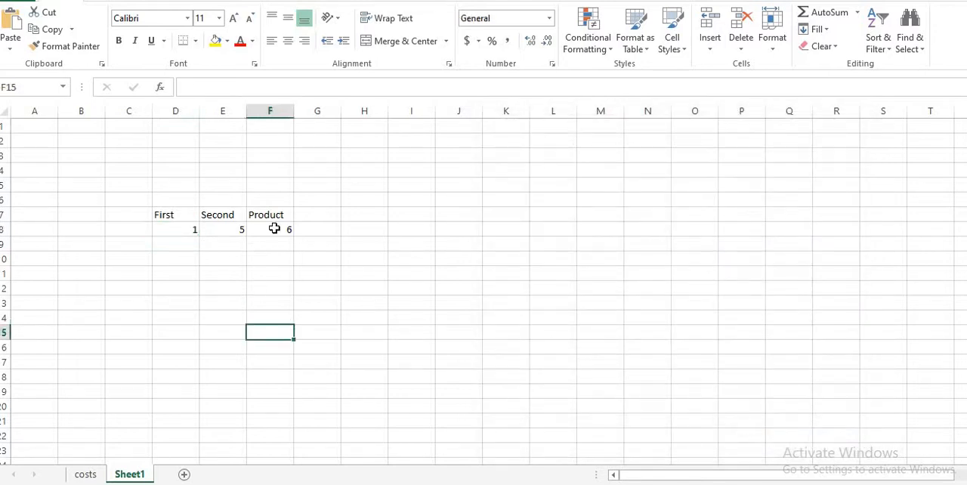
pyautogui.click(275, 228)
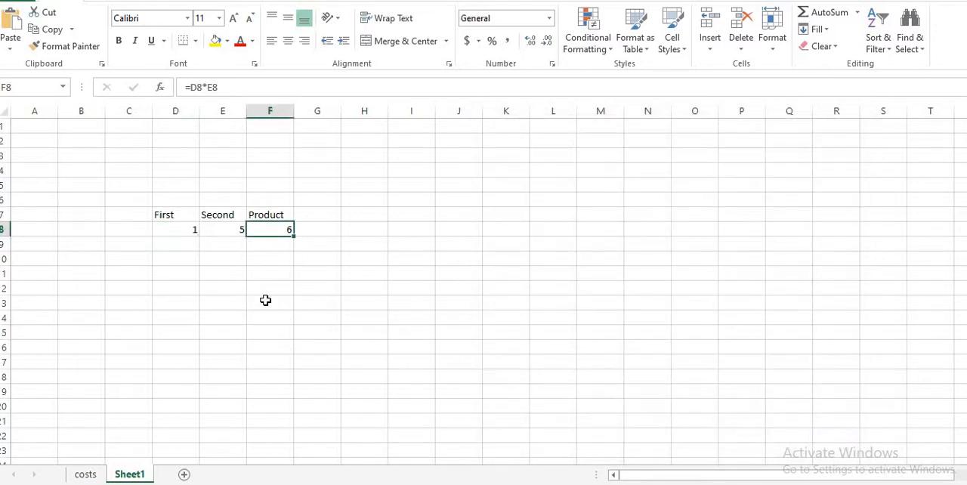
# - Inspect the stored value behind the integer-formatted First cell D8, leaving its contents as they are
pyautogui.click(170, 231)
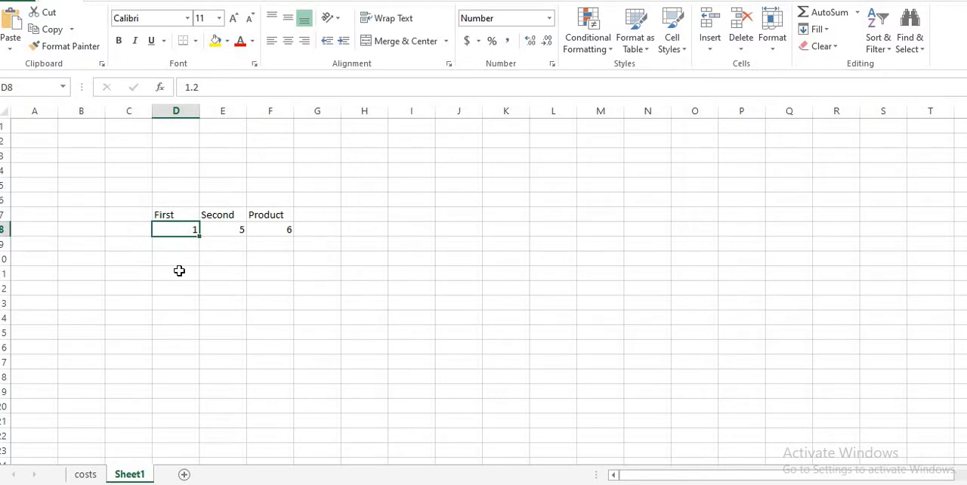
pyautogui.doubleClick(165, 230)
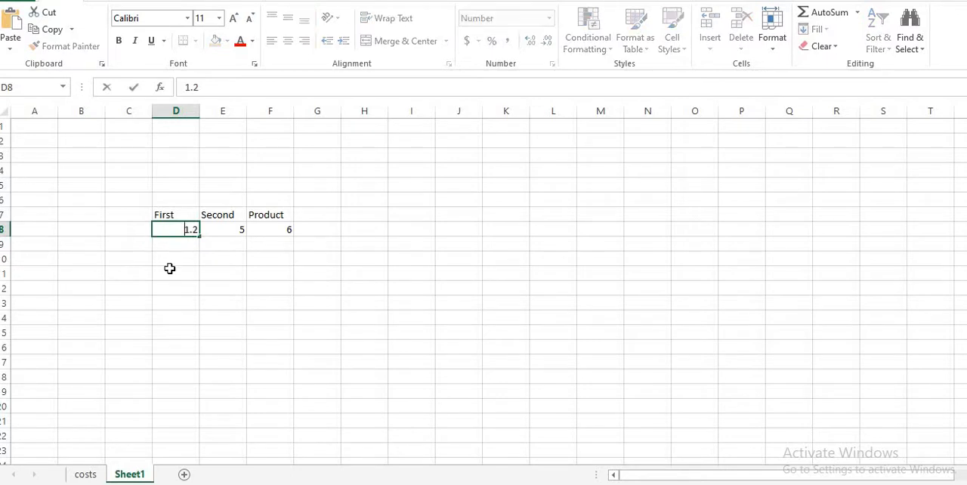
pyautogui.click(262, 307)
pyautogui.click(176, 227)
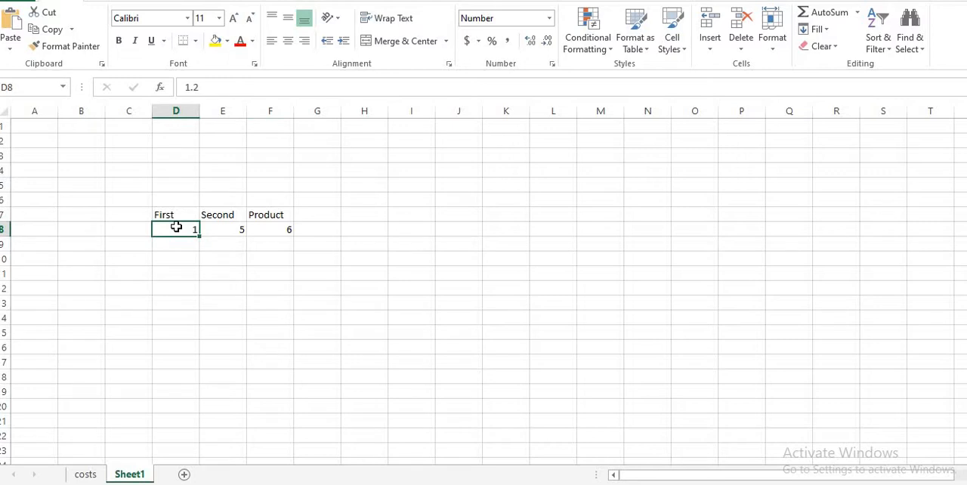
# - Try wrapping the First value in D8 in an INT function as =int(1.2), and undo the entry
pyautogui.doubleClick(182, 229)
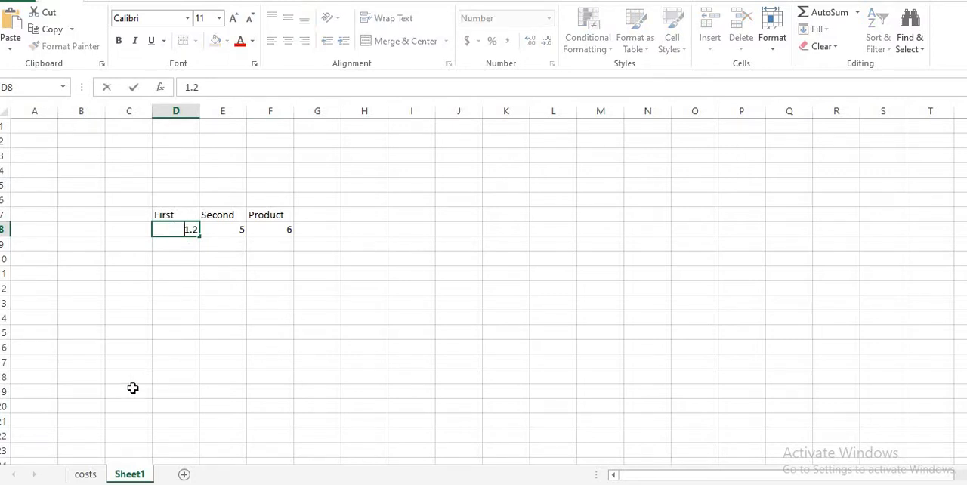
pyautogui.write('=int')
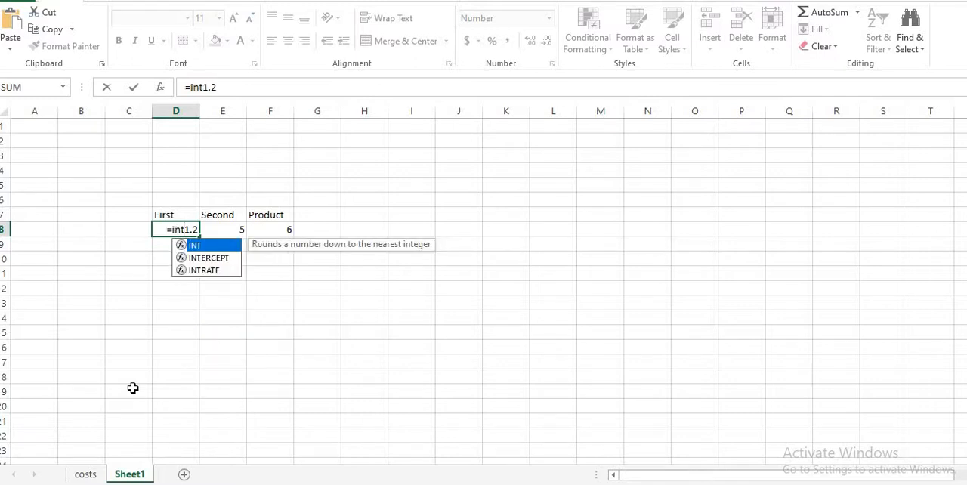
pyautogui.write('(')
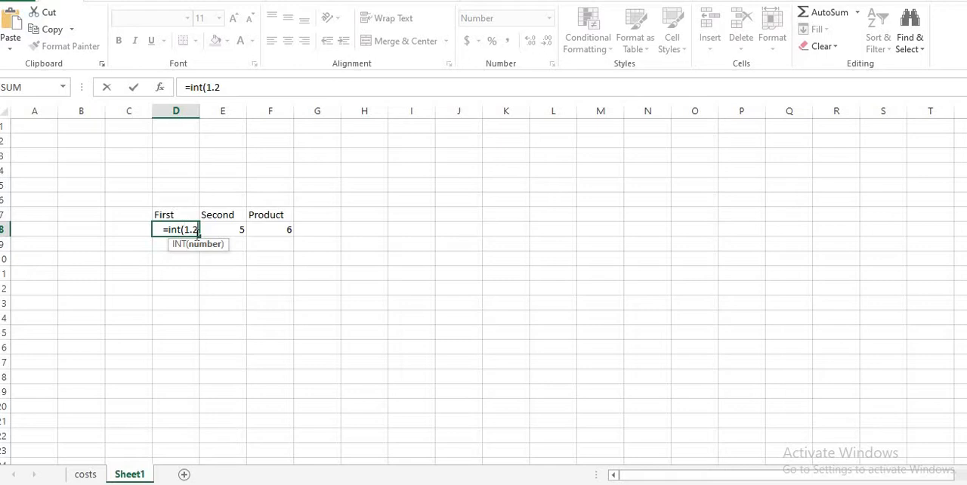
pyautogui.write('1.2)')
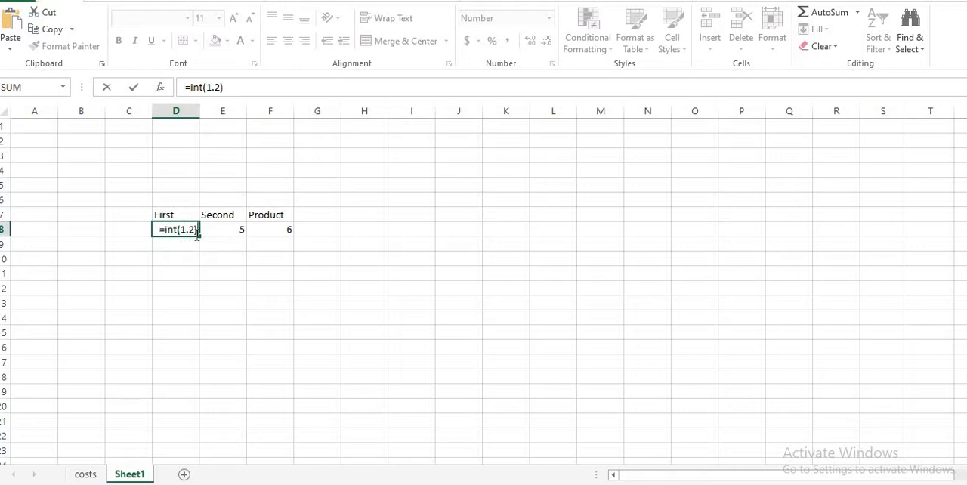
pyautogui.press('Return')
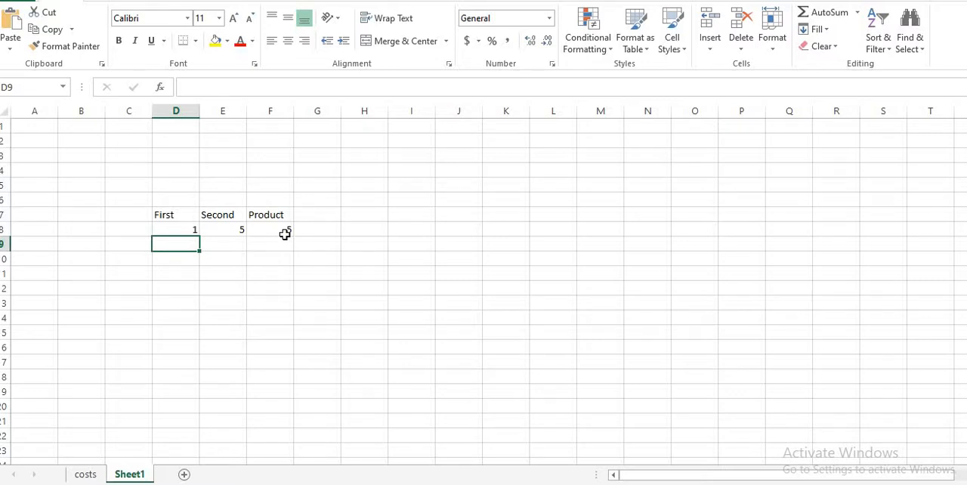
pyautogui.hotkey('ctrl', 'z')
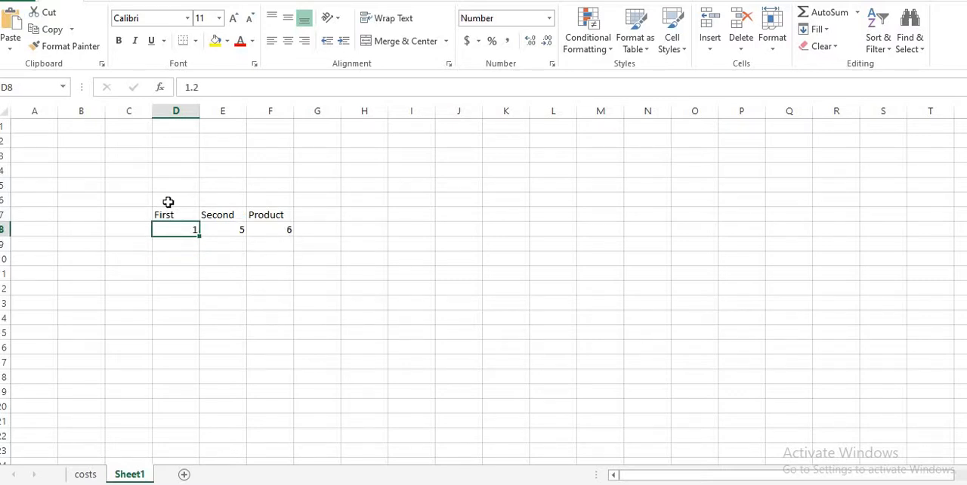
# - Turn the First value in D8 into the formula =int(1.2) so the cell holds a whole number
pyautogui.doubleClick(185, 231)
pyautogui.write('=int')
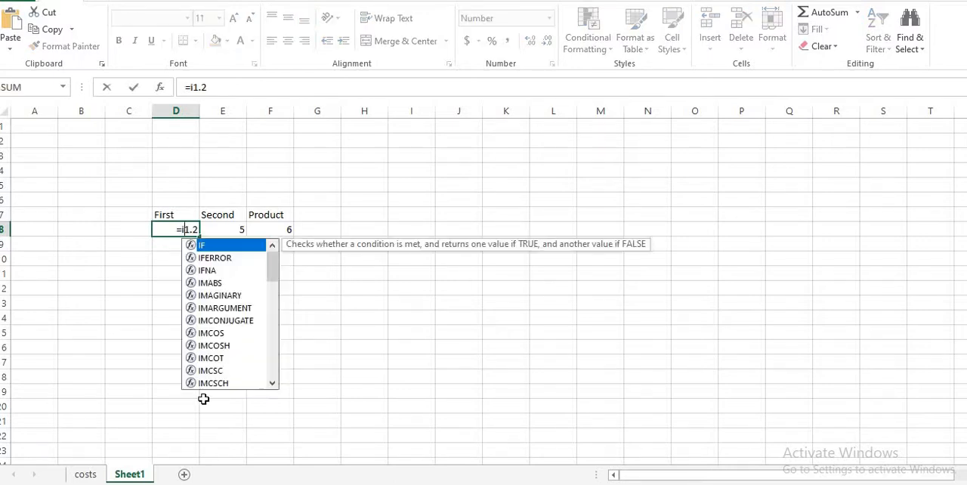
pyautogui.write('(')
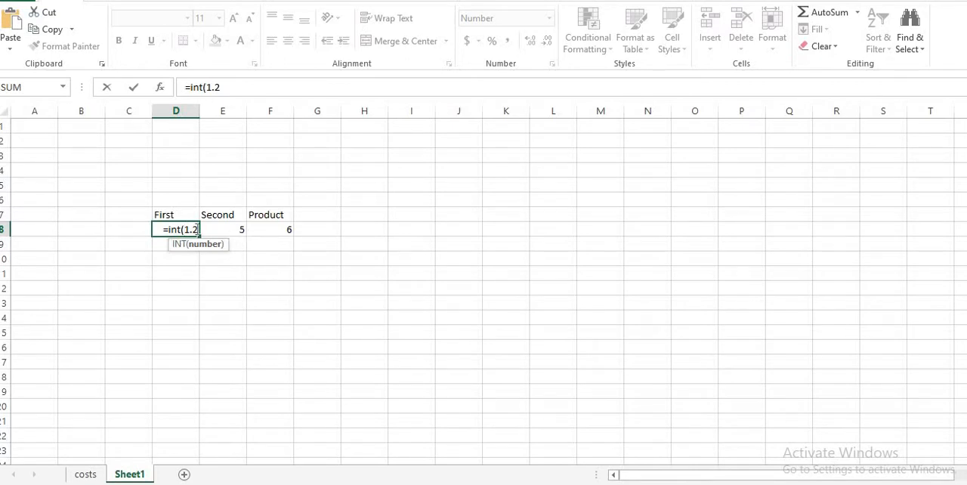
pyautogui.write(')')
pyautogui.press('Return')
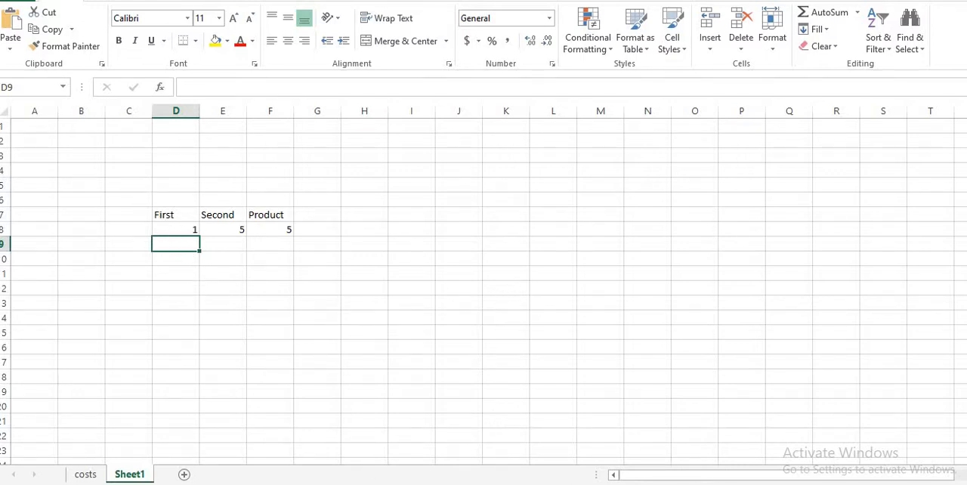
# - Switch to chapter 20.pdf in Adobe Reader and read Task 20w, highlighting the cell references A1, D1, D3 and G3
pyautogui.click(588, 484)
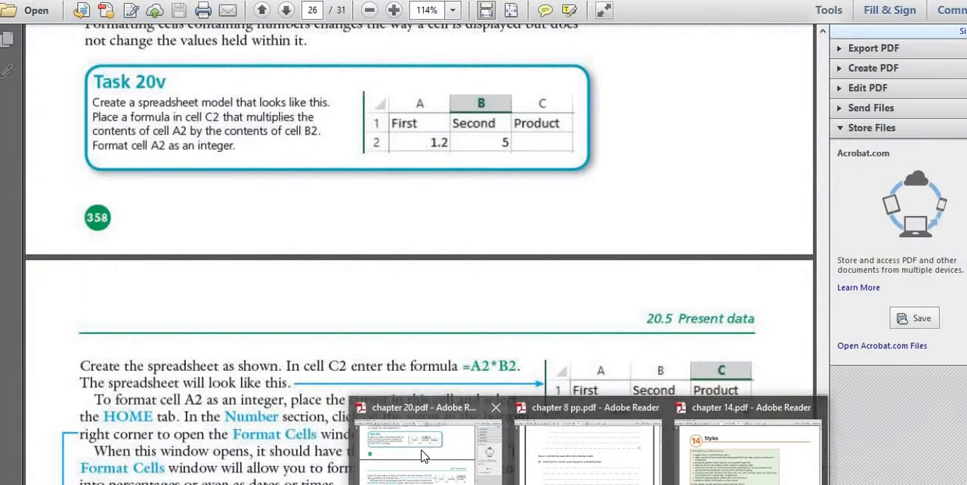
pyautogui.click(425, 454)
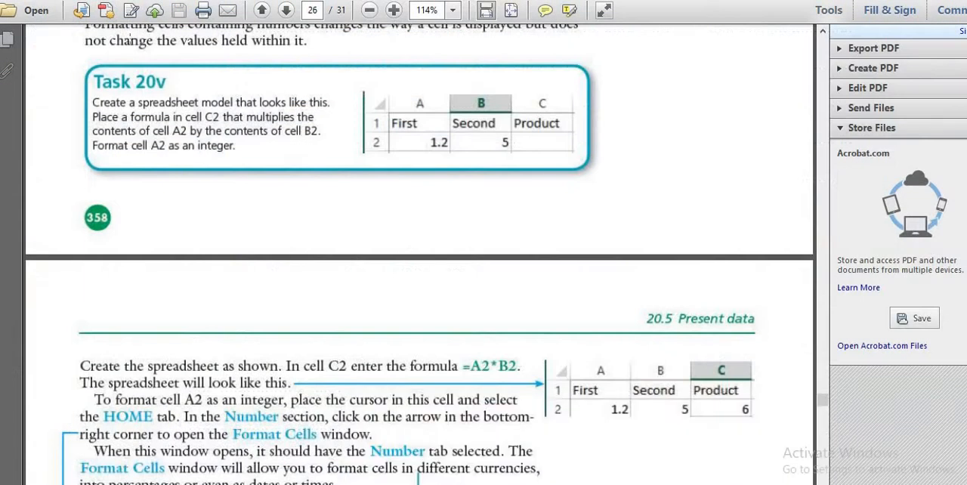
pyautogui.scroll(-15, 209, 182)
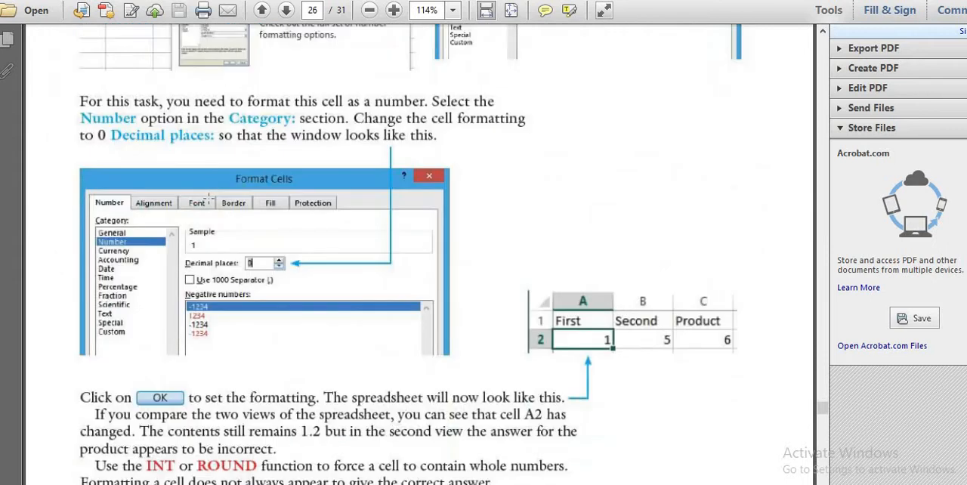
pyautogui.scroll(-2, 208, 198)
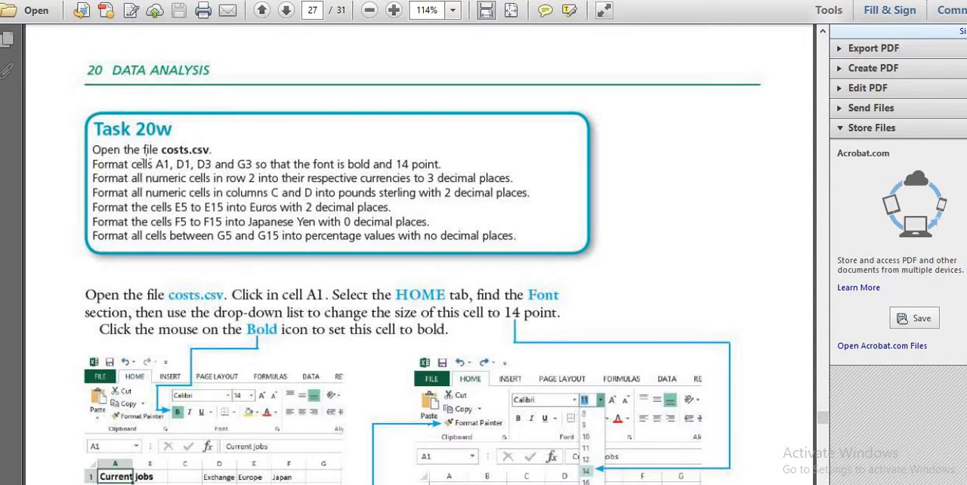
pyautogui.moveTo(148, 163); pyautogui.dragTo(257, 172)
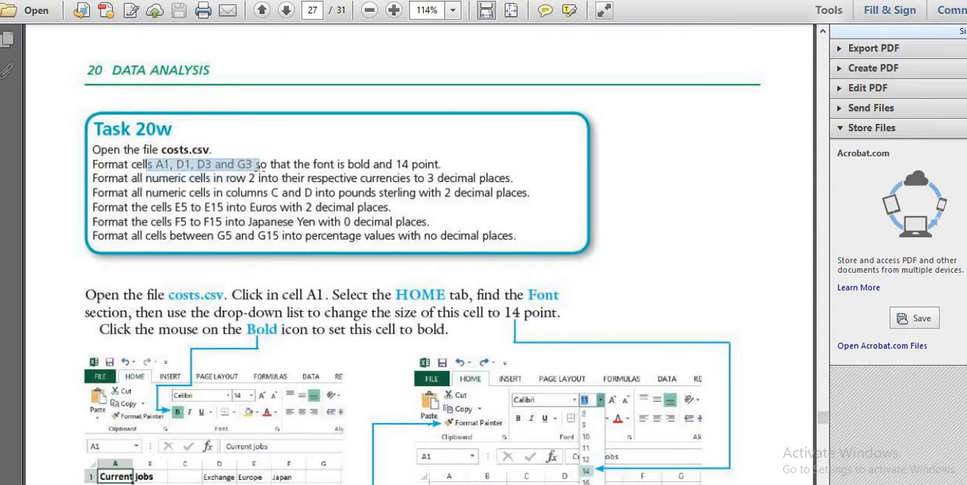
pyautogui.moveTo(259, 165); pyautogui.dragTo(261, 165)
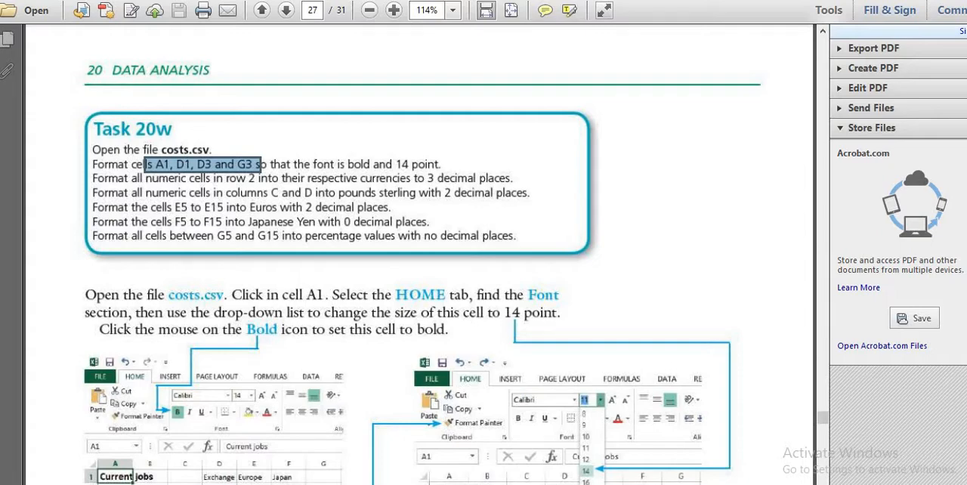
# - Switch back to Excel, show the costs sheet, and resize its window so the Task 20w instructions stay readable beside it
pyautogui.hotkey('alt', 'Tab')
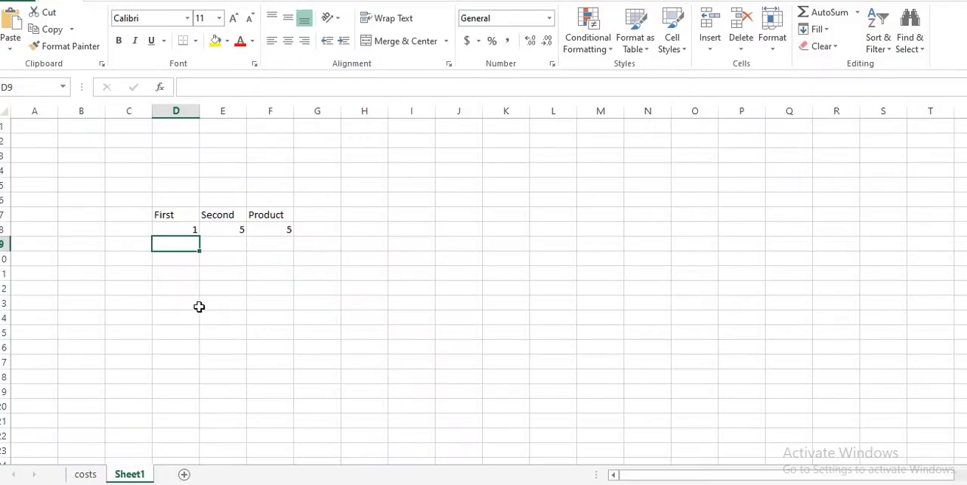
pyautogui.click(86, 474)
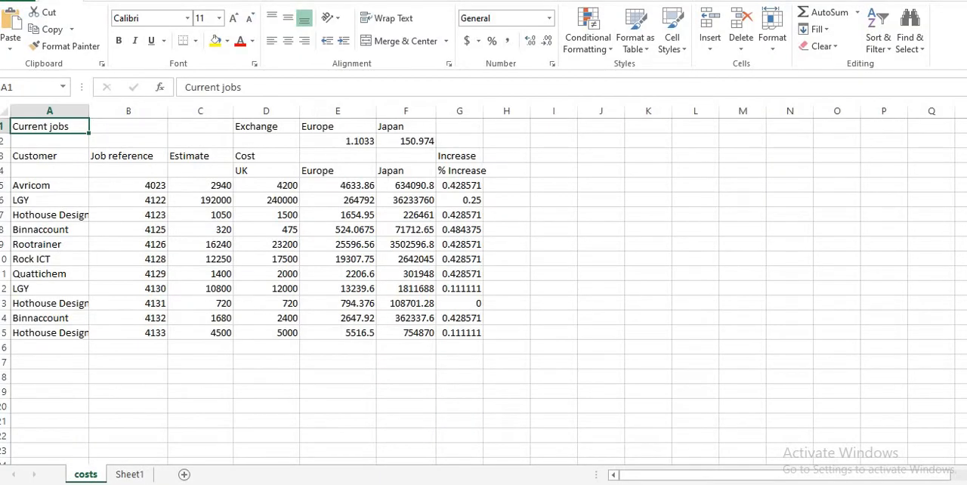
pyautogui.click(966, 0)
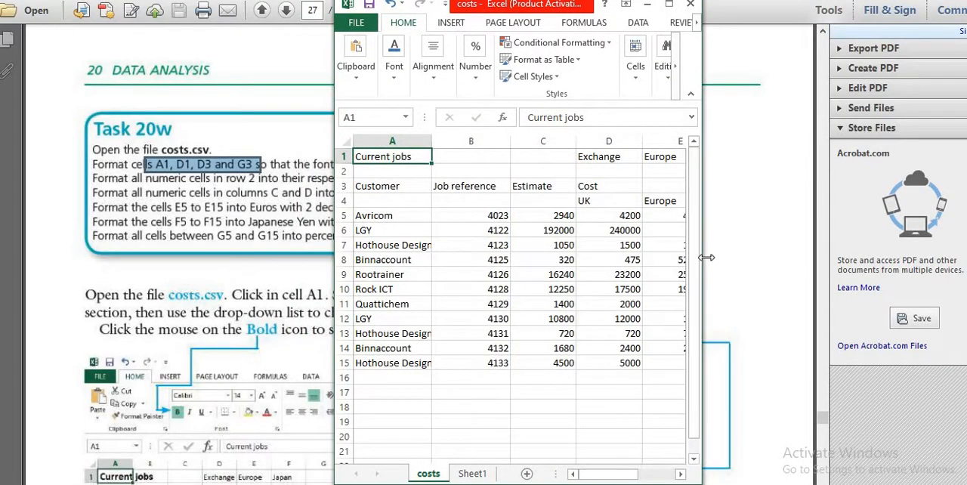
pyautogui.moveTo(703, 256); pyautogui.dragTo(965, 257)
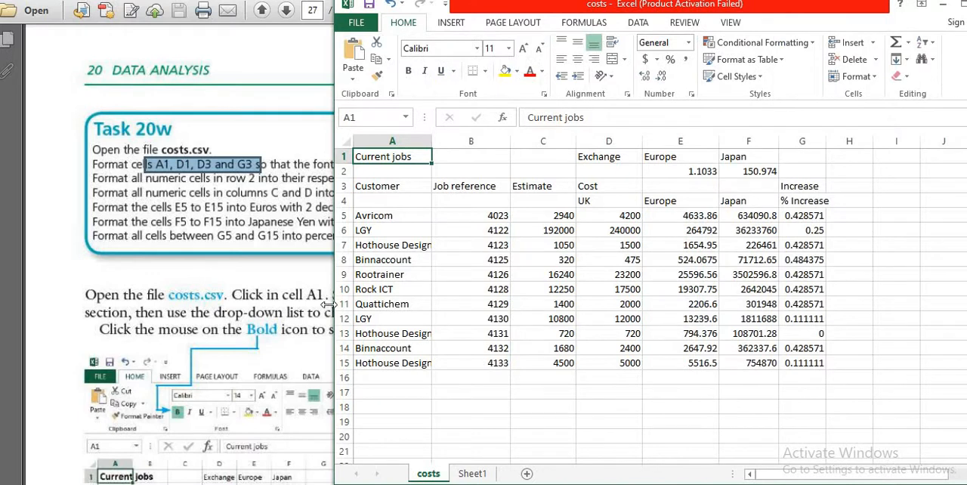
pyautogui.moveTo(333, 295); pyautogui.dragTo(400, 297)
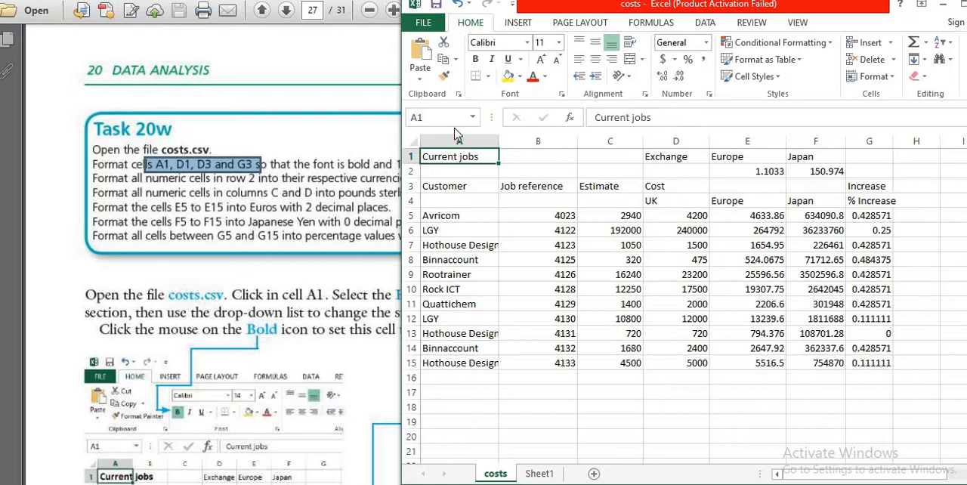
pyautogui.moveTo(400, 139)
pyautogui.mouseDown()
pyautogui.moveTo(443, 141)
pyautogui.moveTo(416, 137)
pyautogui.mouseUp()
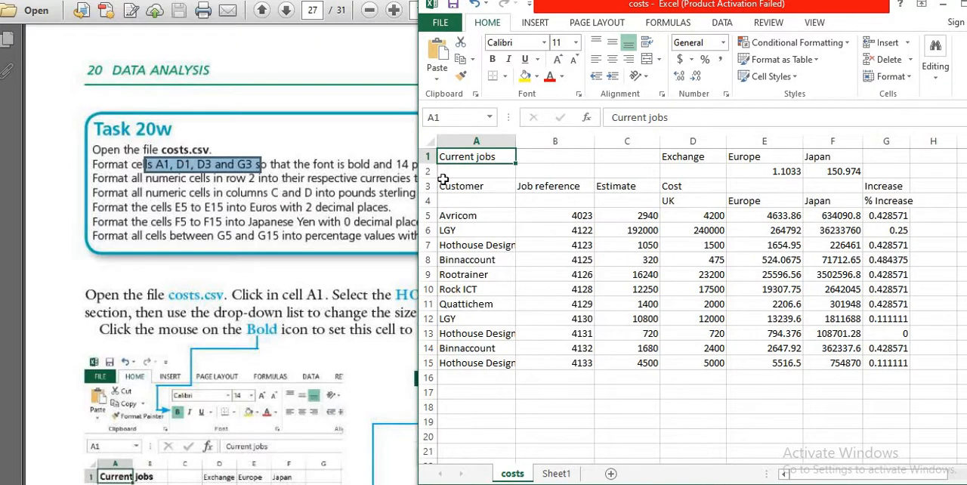
# - Format the Current jobs heading in A1 as bold with a 14 point font size
pyautogui.click(494, 59)
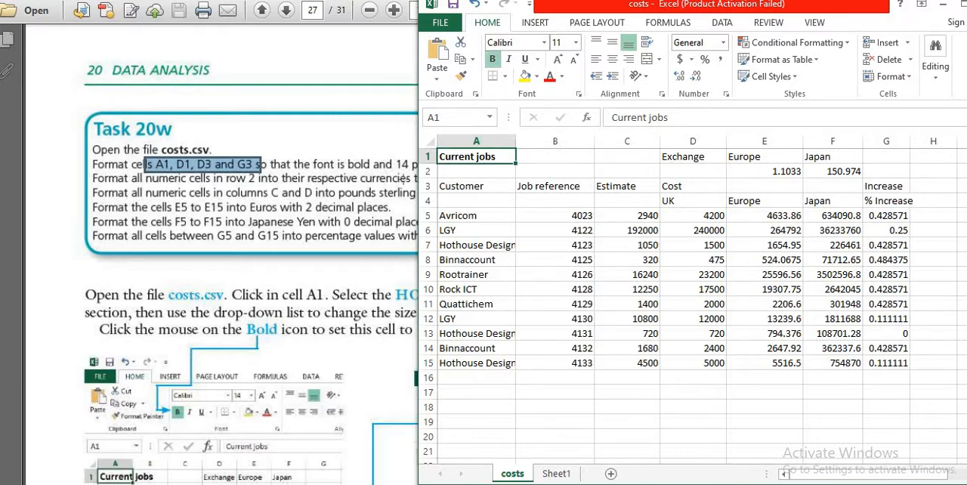
pyautogui.click(576, 42)
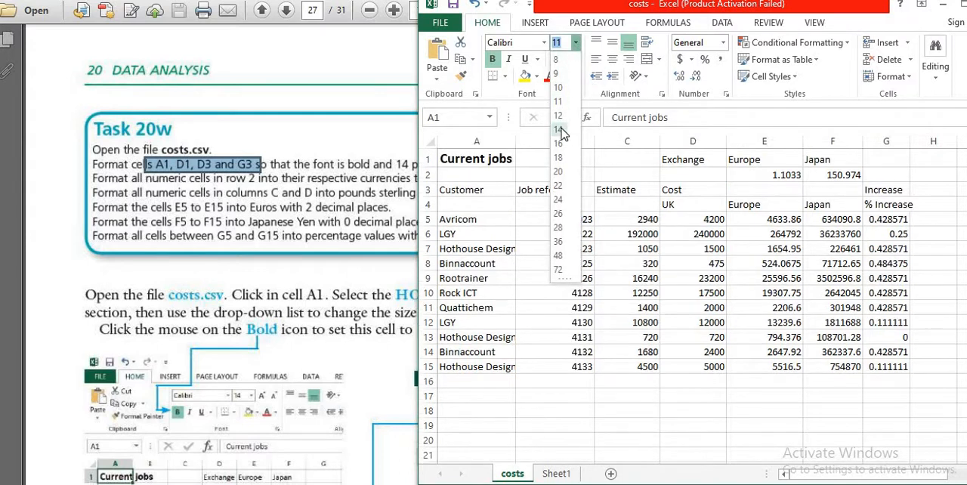
pyautogui.click(558, 129)
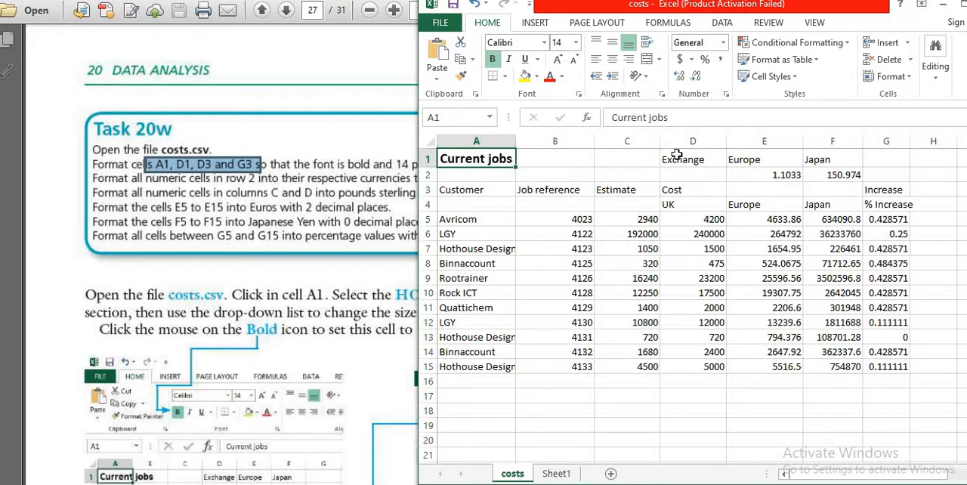
# - Format the Exchange heading in D1 as bold with a 14 point font size
pyautogui.click(428, 158)
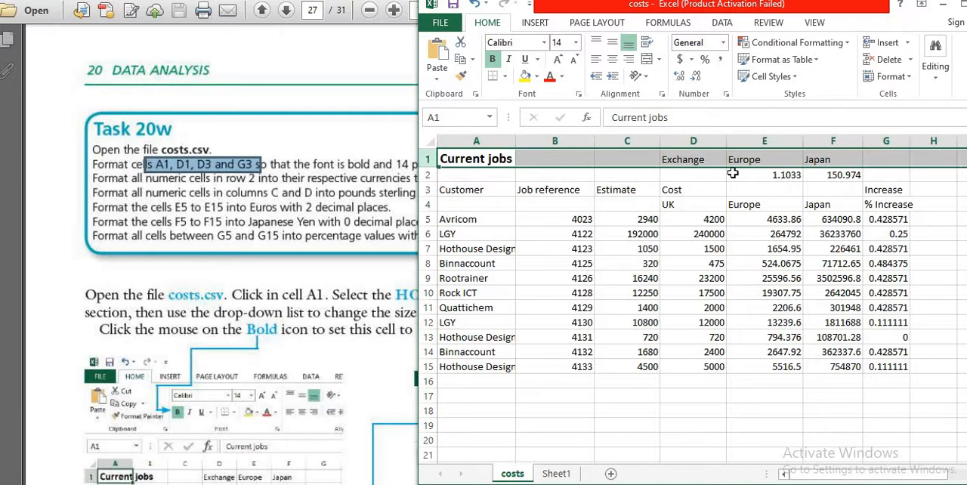
pyautogui.click(683, 166)
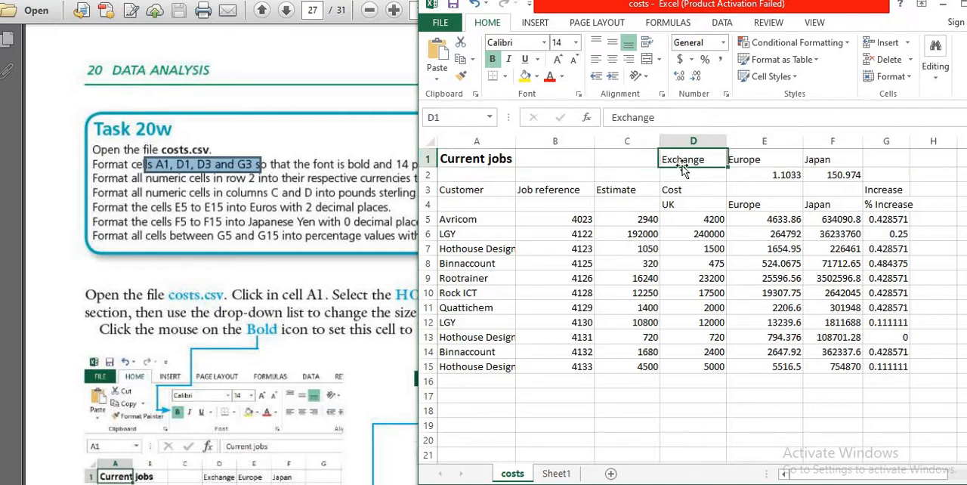
pyautogui.click(493, 61)
pyautogui.click(576, 43)
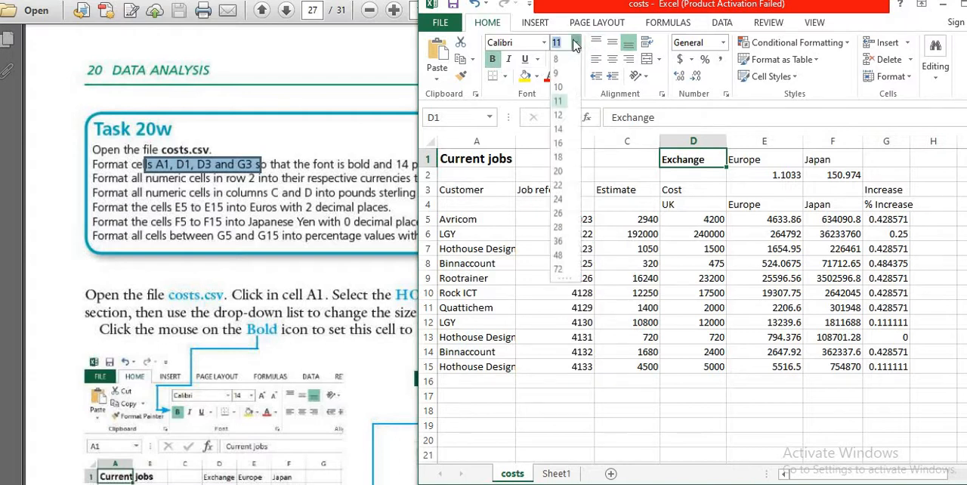
pyautogui.click(557, 129)
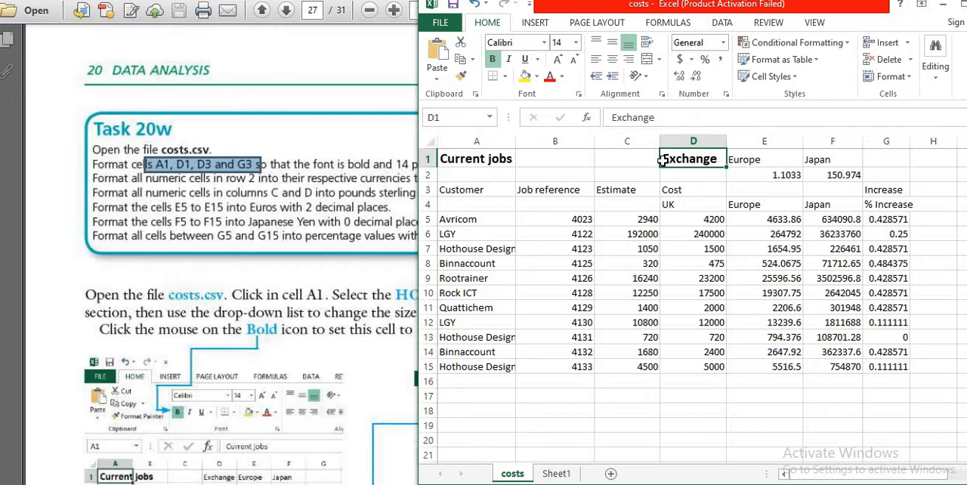
# - Format the row 3 headings from Cost in D3 through Increase in G3 as bold with a 14 point font size
pyautogui.keyDown('shift'); pyautogui.click(685, 191); pyautogui.keyUp('shift')
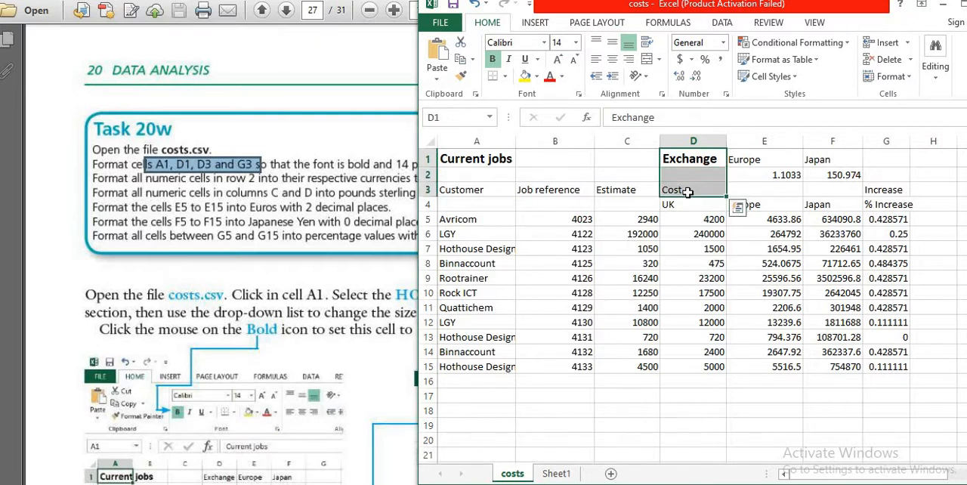
pyautogui.click(688, 192)
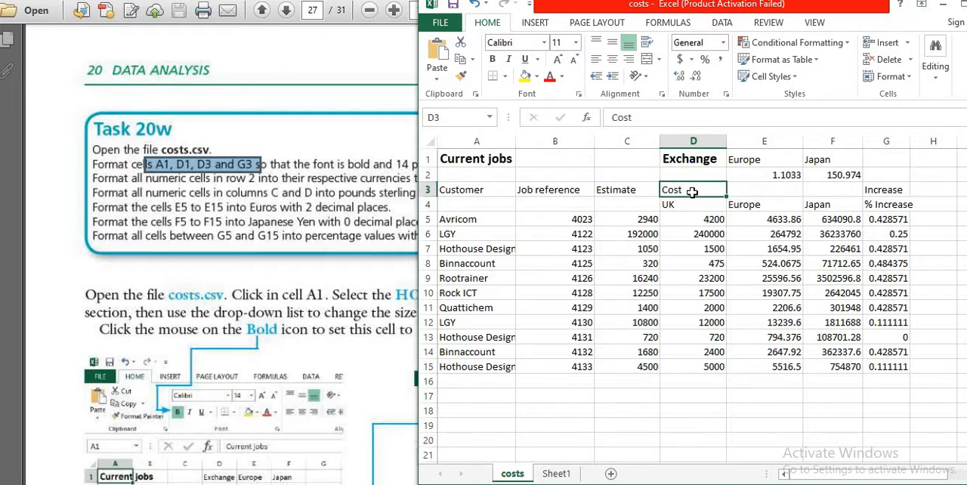
pyautogui.keyDown('shift'); pyautogui.click(899, 190); pyautogui.keyUp('shift')
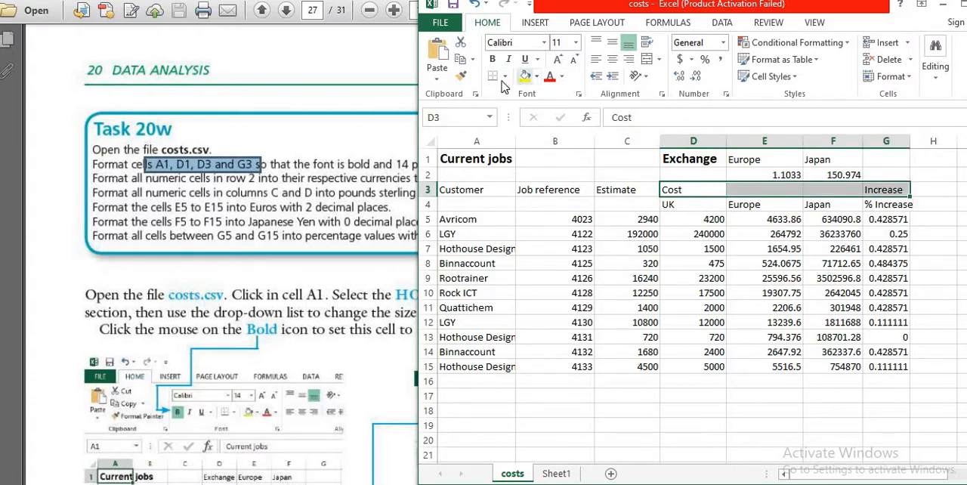
pyautogui.click(492, 59)
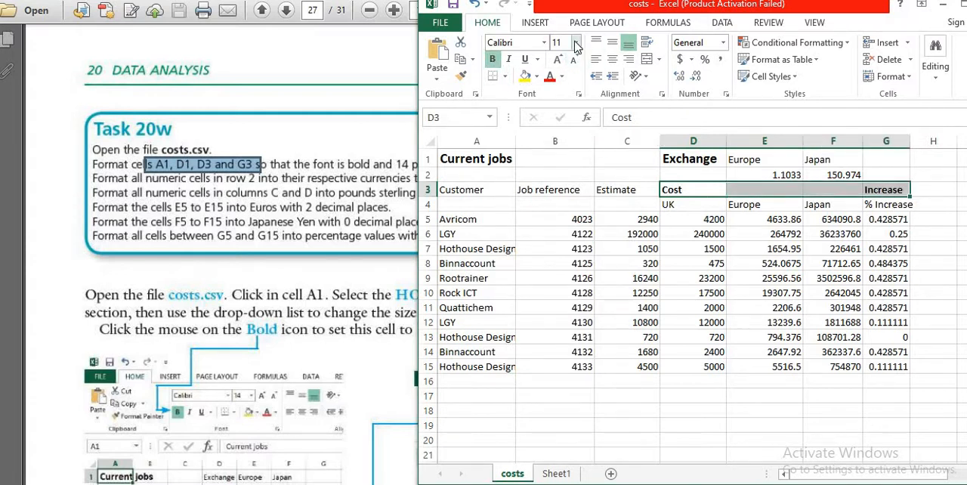
pyautogui.click(576, 44)
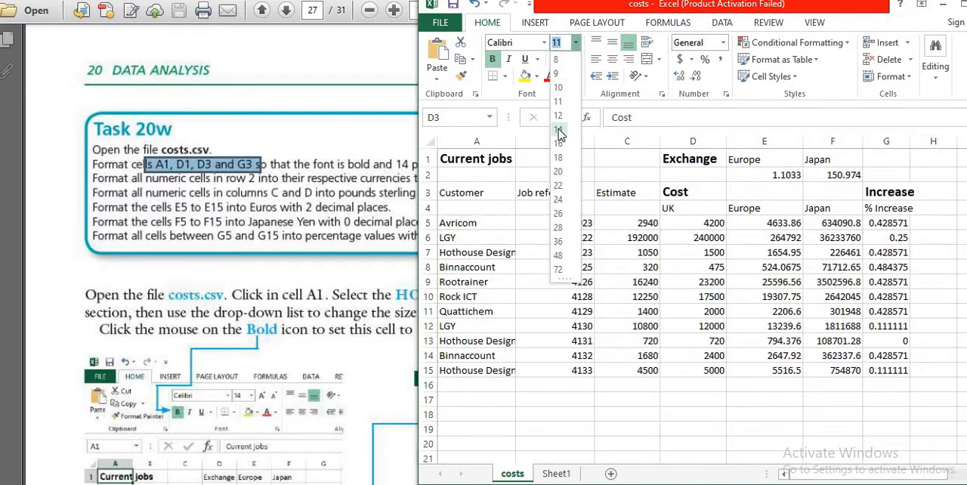
pyautogui.click(558, 130)
pyautogui.click(622, 268)
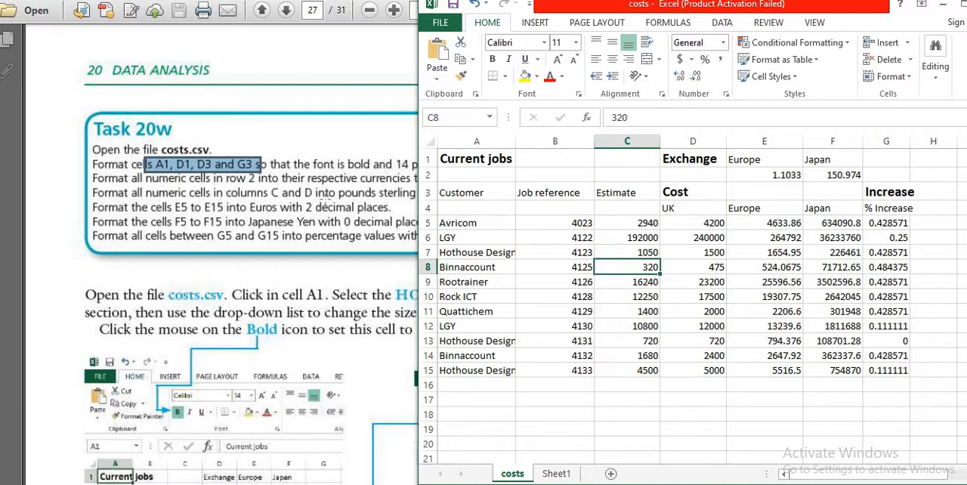
# - Narrow the costs window slightly so more of the Task 20w instructions can be read beside it
pyautogui.click(420, 208)
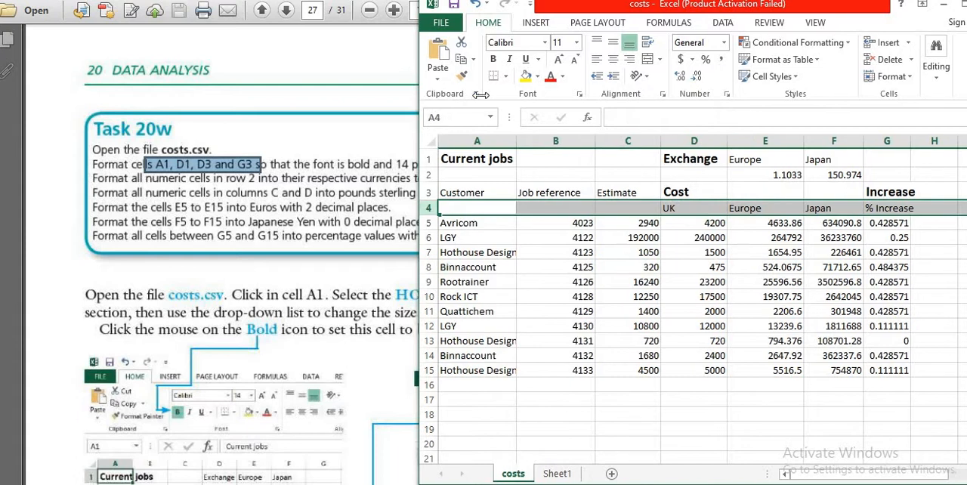
pyautogui.moveTo(481, 95); pyautogui.dragTo(427, 161)
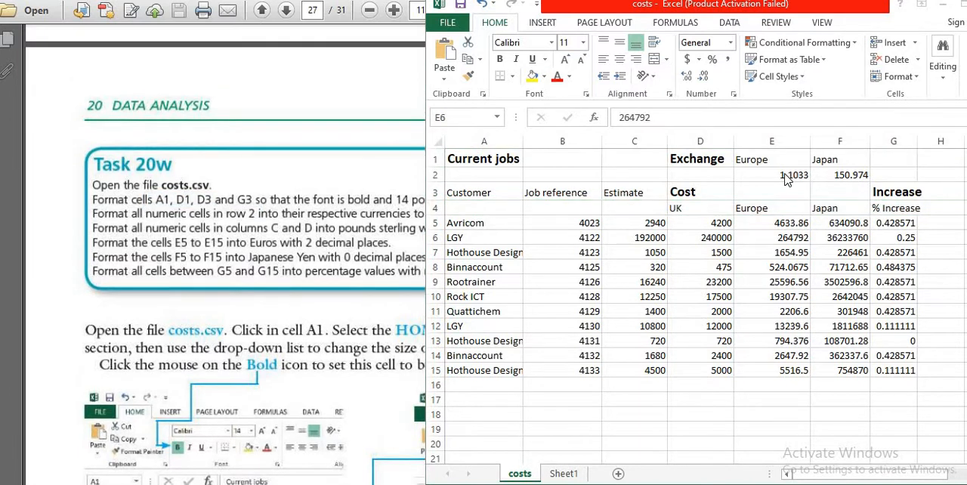
pyautogui.click(781, 189)
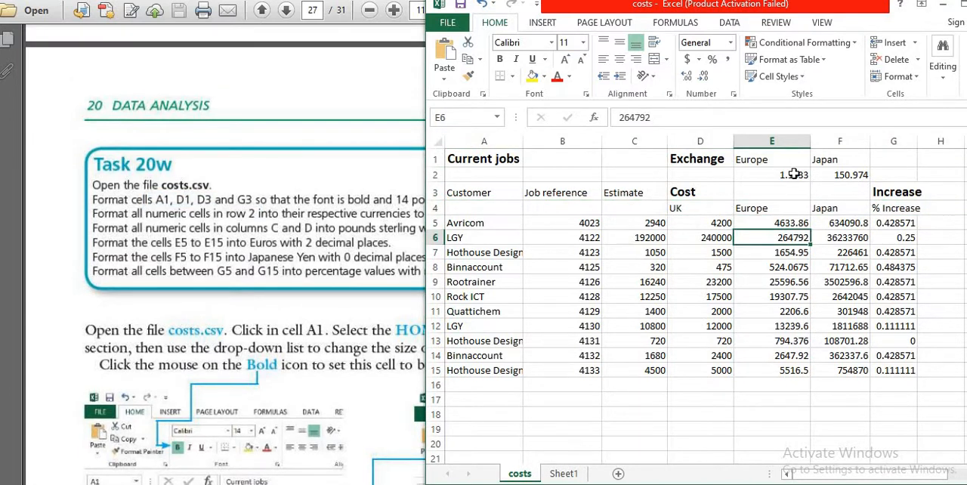
# - Format the exchange rates in E2 and F2 as Number with 3 decimal places
pyautogui.moveTo(790, 174); pyautogui.dragTo(822, 176)
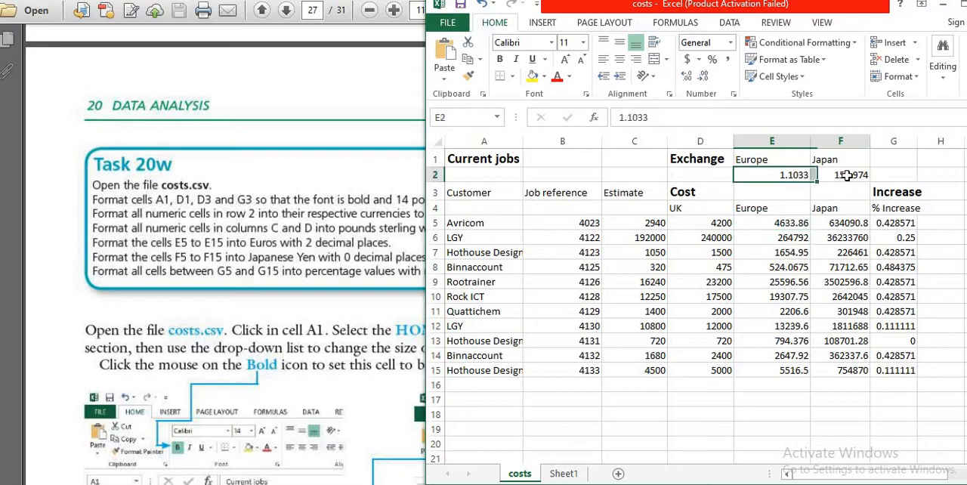
pyautogui.rightClick(789, 175)
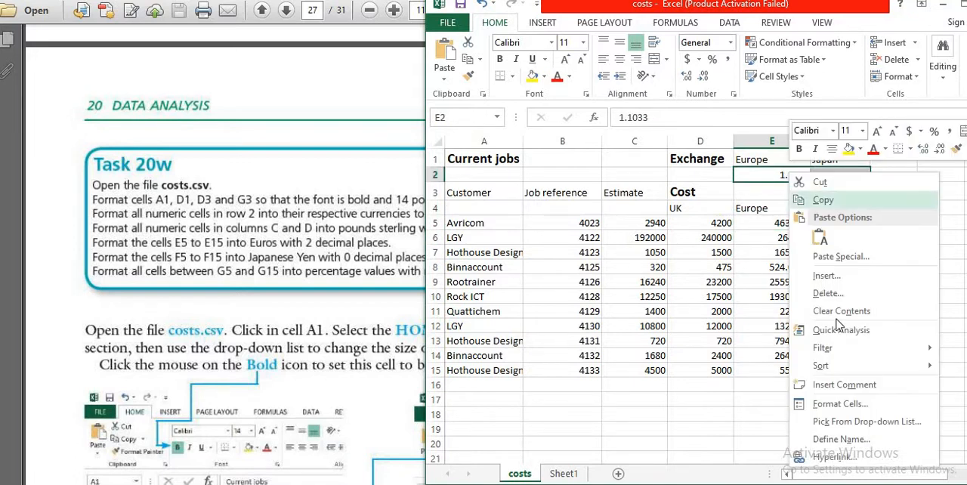
pyautogui.click(849, 406)
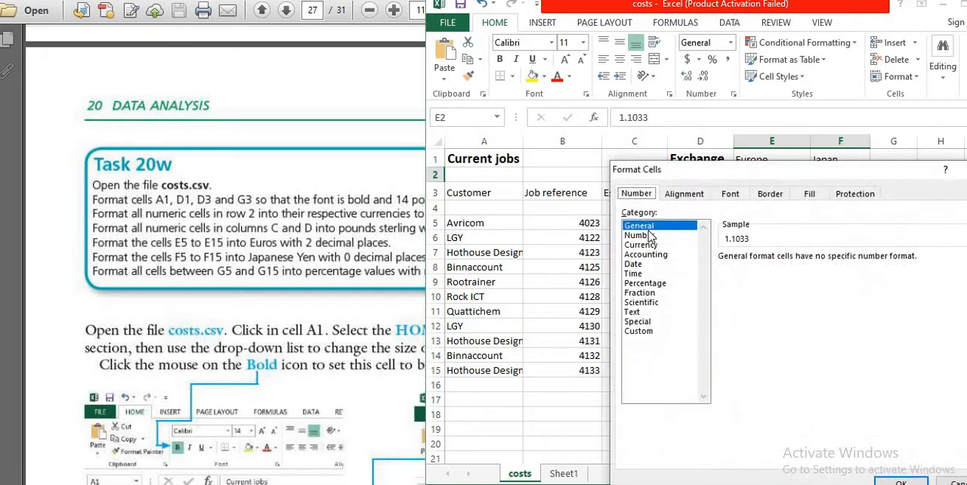
pyautogui.click(648, 237)
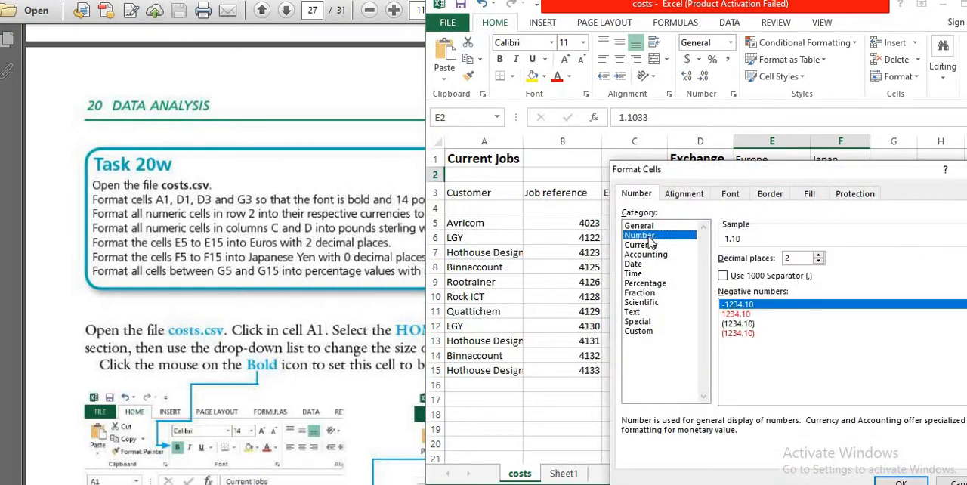
pyautogui.click(819, 257)
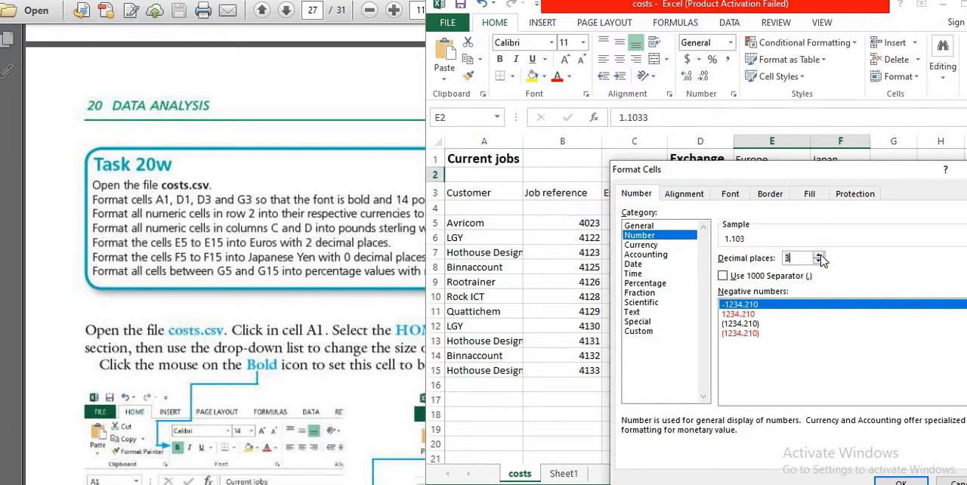
pyautogui.click(899, 482)
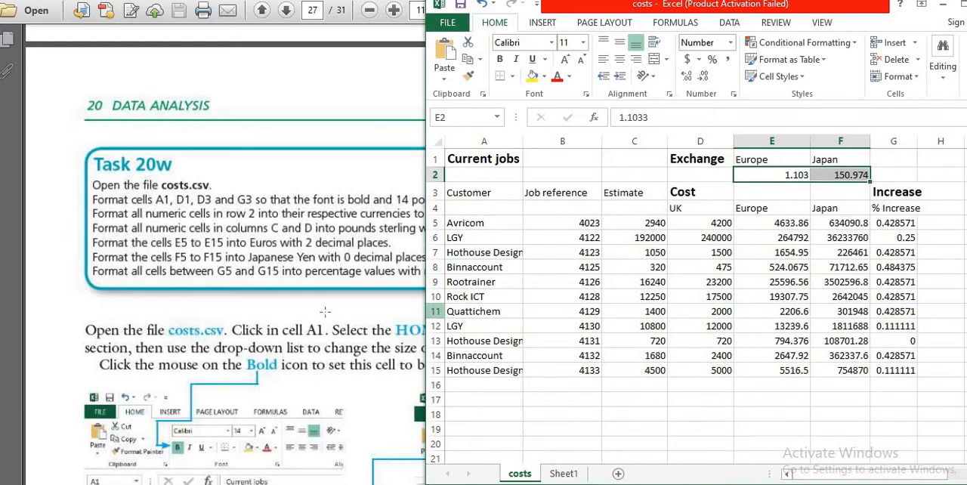
# - Check the row 2 instruction of Task 20w in the PDF, return to Excel and set E2's number category to Currency
pyautogui.click(325, 312)
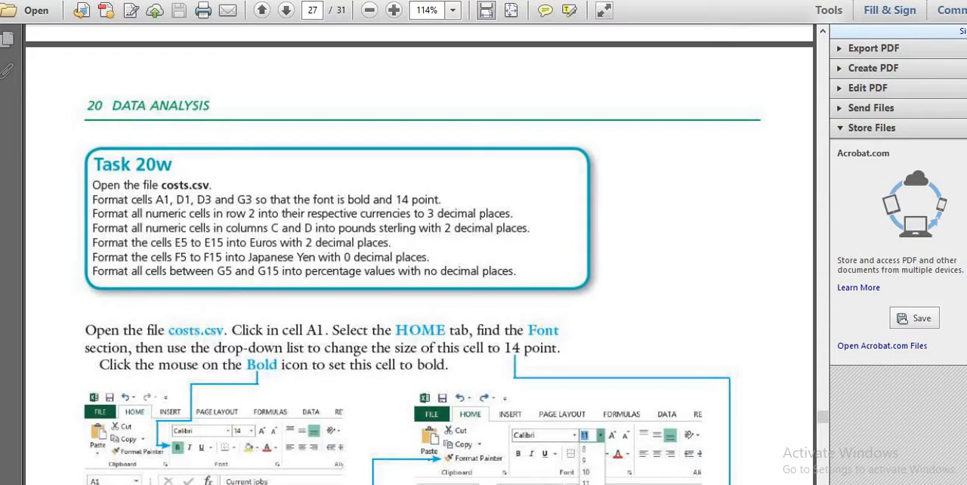
pyautogui.hotkey('alt', 'Tab')
pyautogui.click(783, 175)
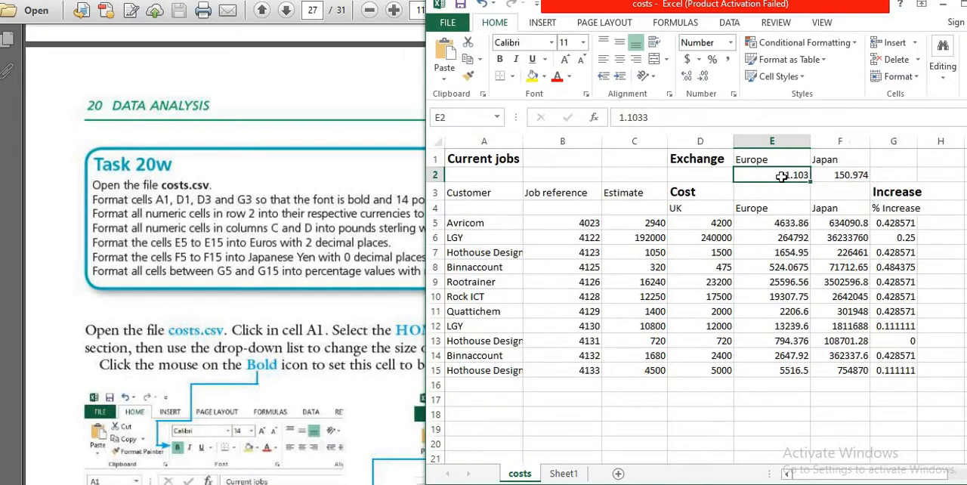
pyautogui.rightClick(783, 175)
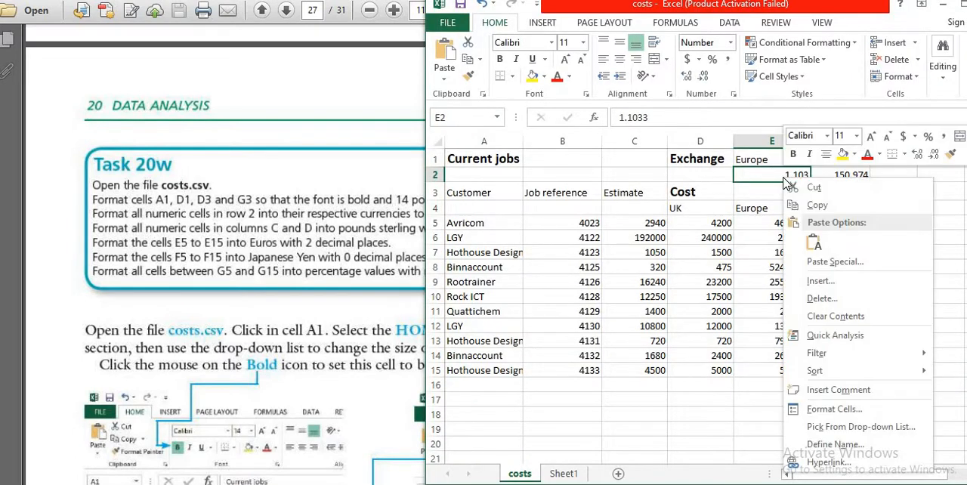
pyautogui.click(827, 411)
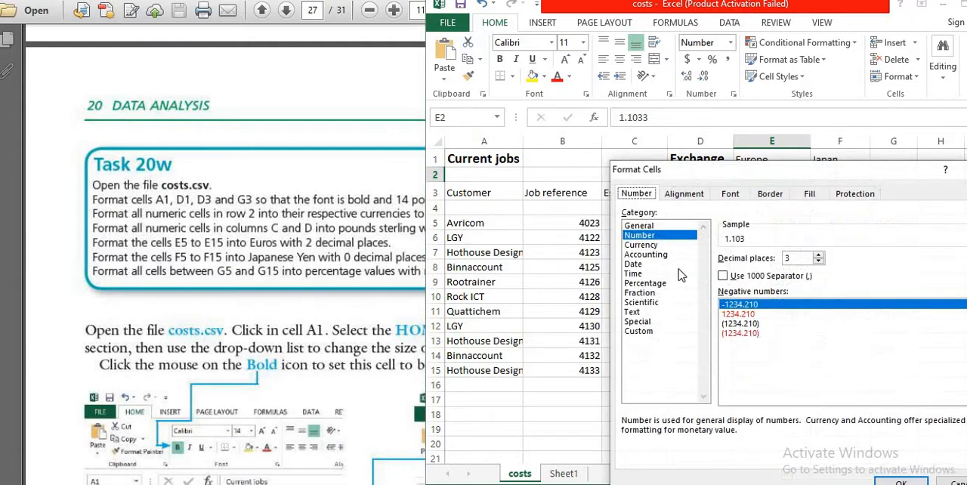
pyautogui.click(648, 244)
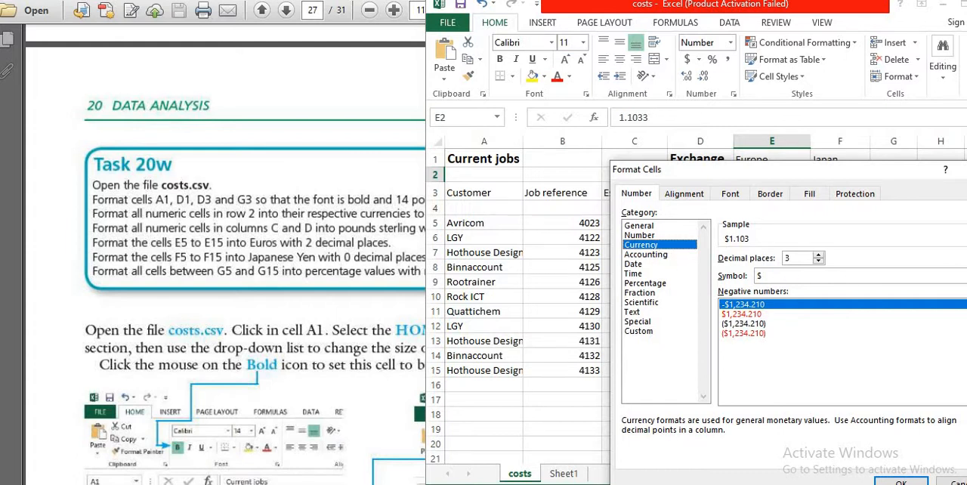
# - Set the currency symbol of the Europe exchange rate in E2 to € Euro (€ 123) and apply the format
pyautogui.click(964, 276)
pyautogui.scroll(-2, 877, 329)
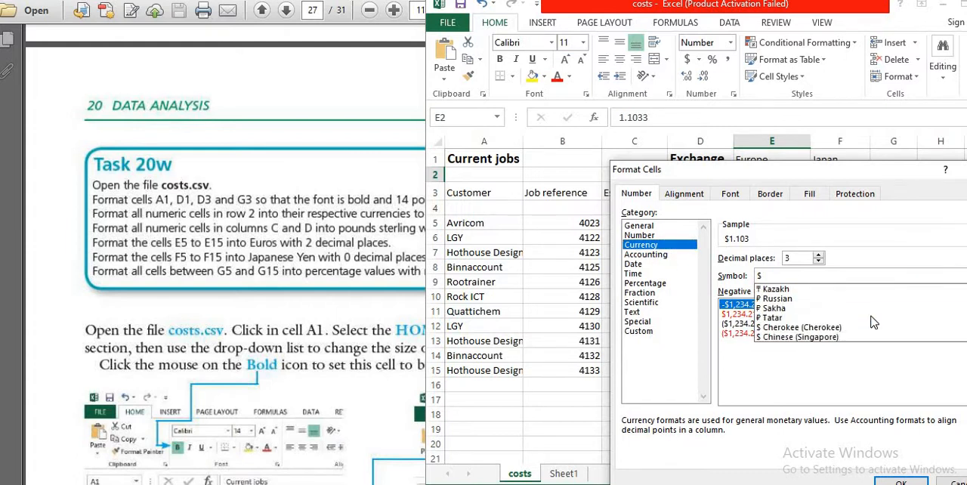
pyautogui.scroll(1, 850, 293)
pyautogui.scroll(-1, 847, 297)
pyautogui.scroll(1, 848, 298)
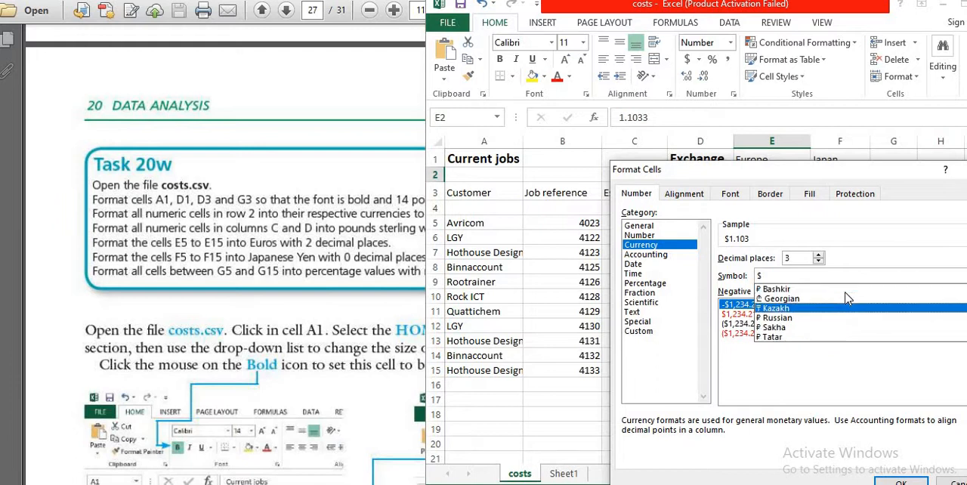
pyautogui.scroll(1, 847, 299)
pyautogui.scroll(-3, 848, 301)
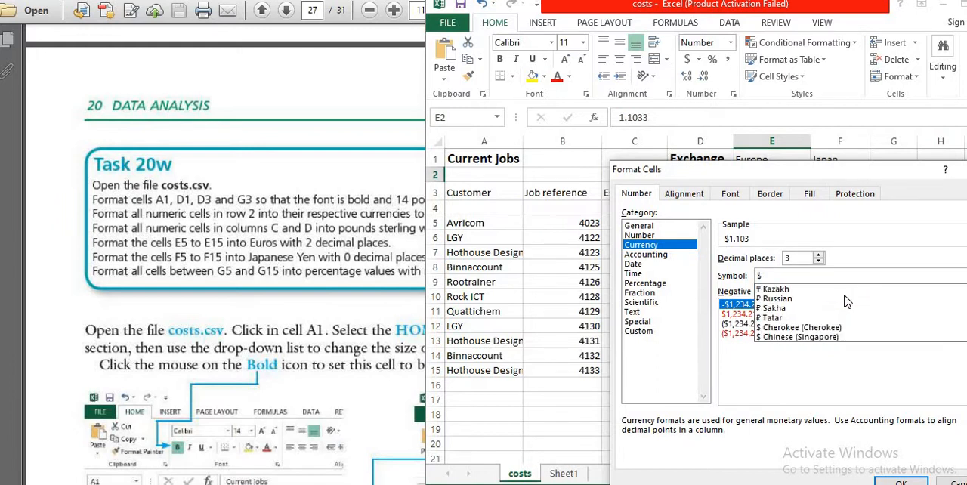
pyautogui.scroll(-2, 847, 301)
pyautogui.scroll(-6, 847, 300)
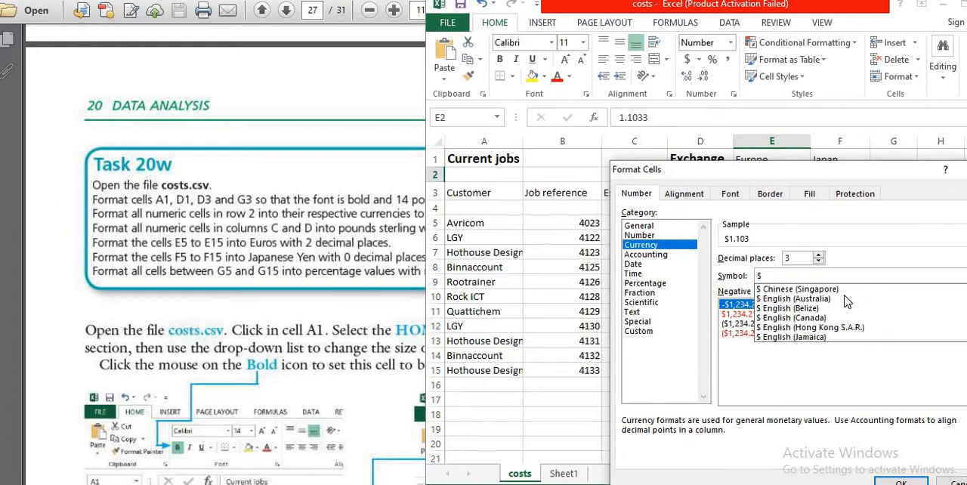
pyautogui.scroll(-5, 847, 301)
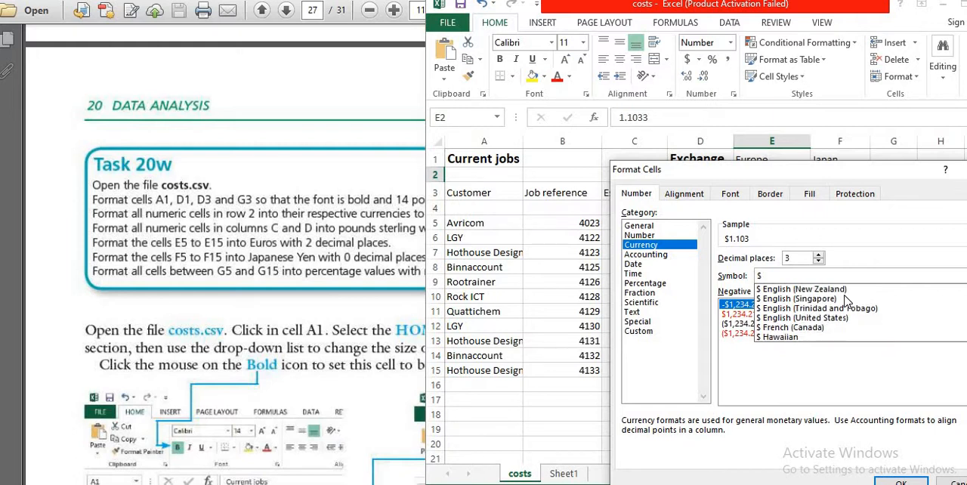
pyautogui.scroll(-6, 847, 302)
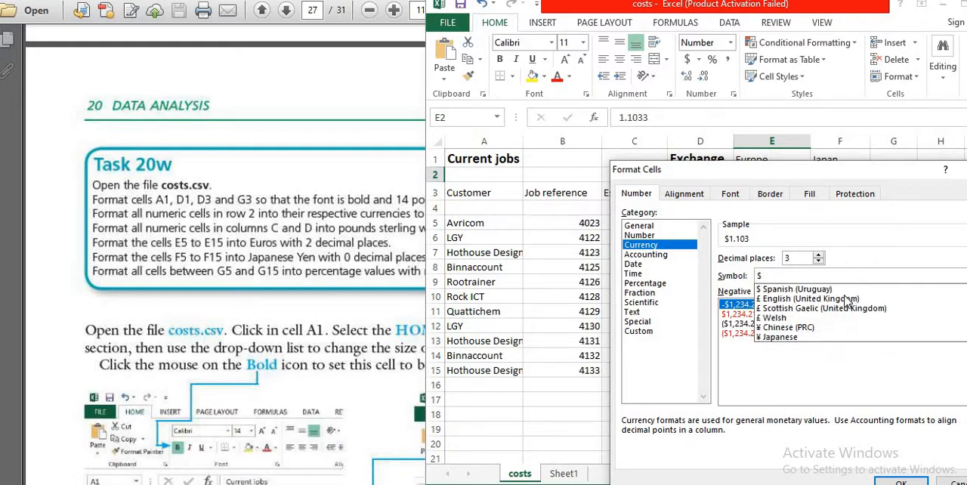
pyautogui.scroll(-1, 847, 302)
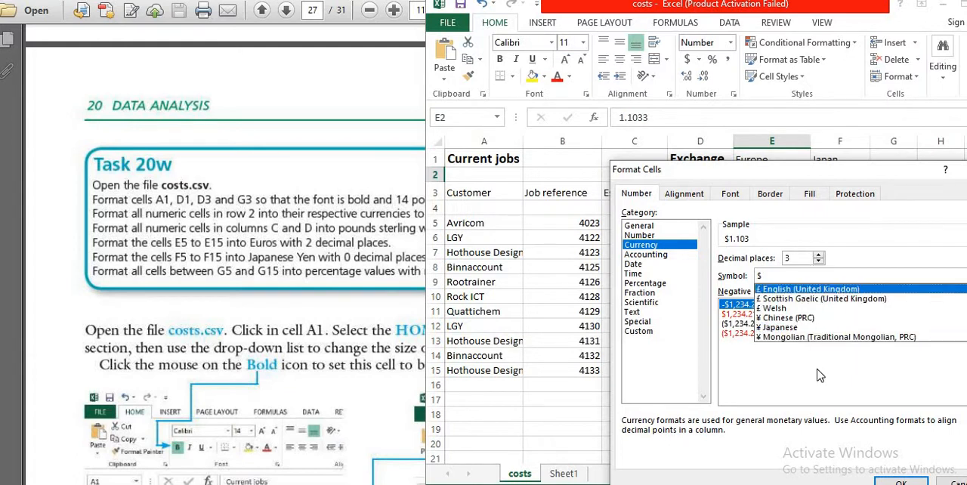
pyautogui.scroll(-4, 828, 332)
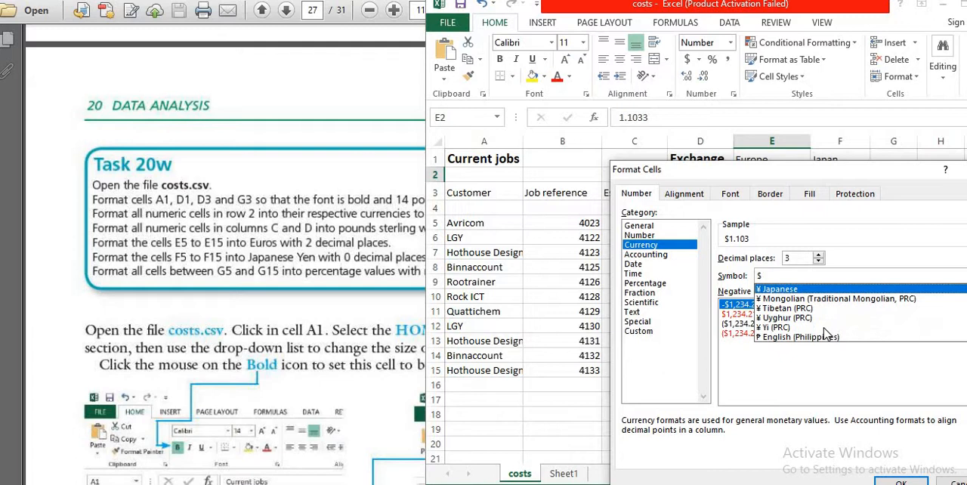
pyautogui.scroll(-6, 826, 333)
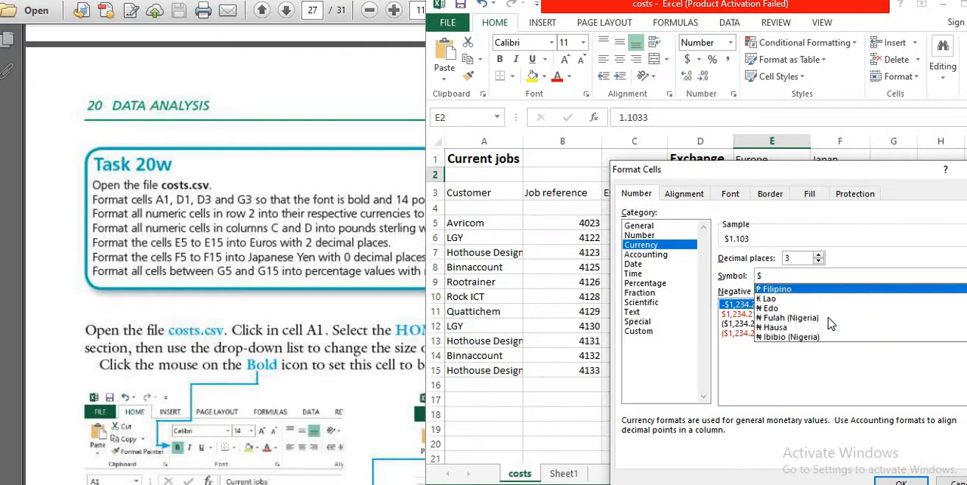
pyautogui.scroll(-7, 829, 324)
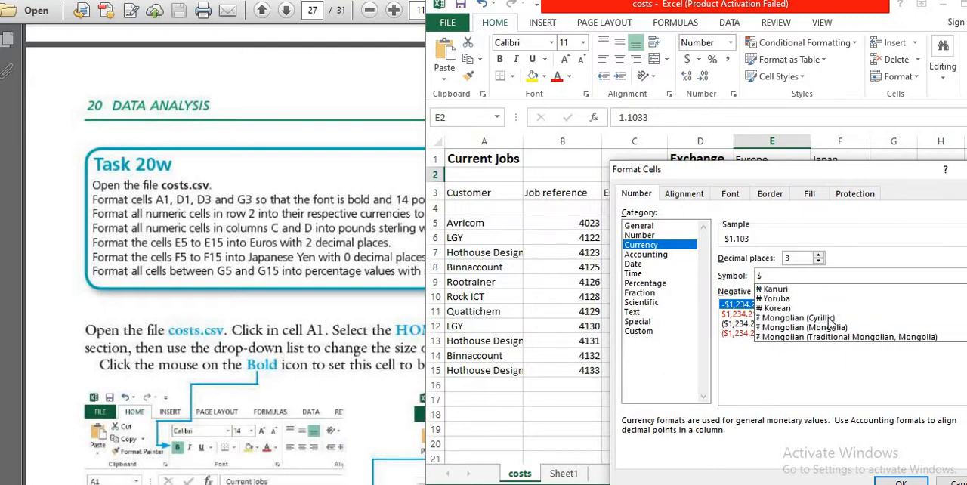
pyautogui.scroll(-6, 829, 324)
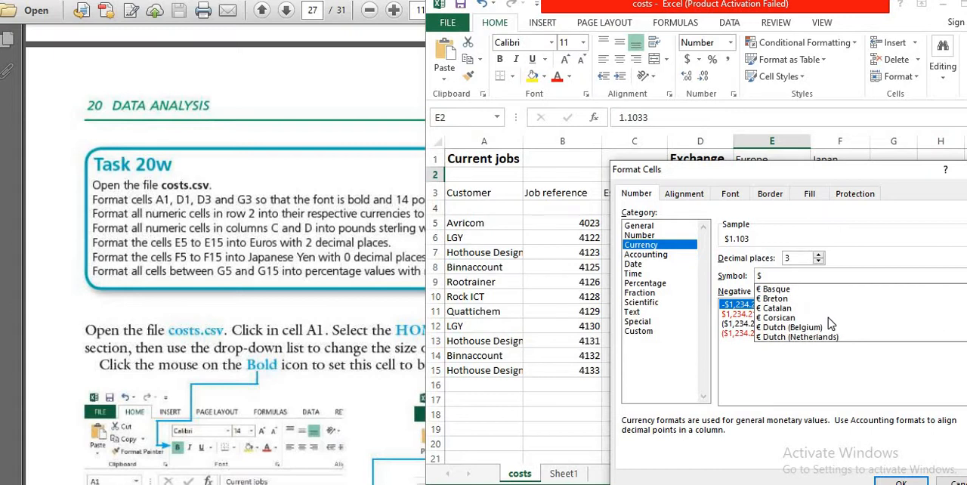
pyautogui.scroll(-1, 831, 324)
pyautogui.scroll(-2, 829, 324)
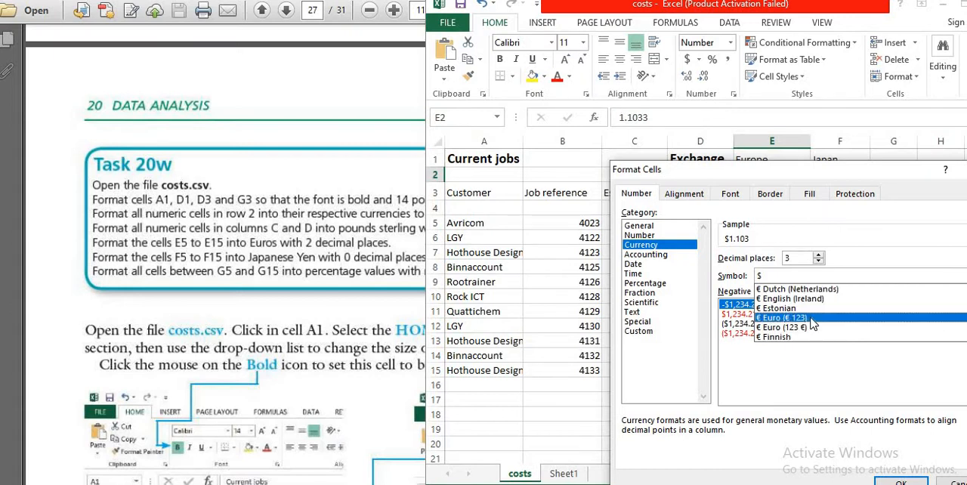
pyautogui.click(813, 319)
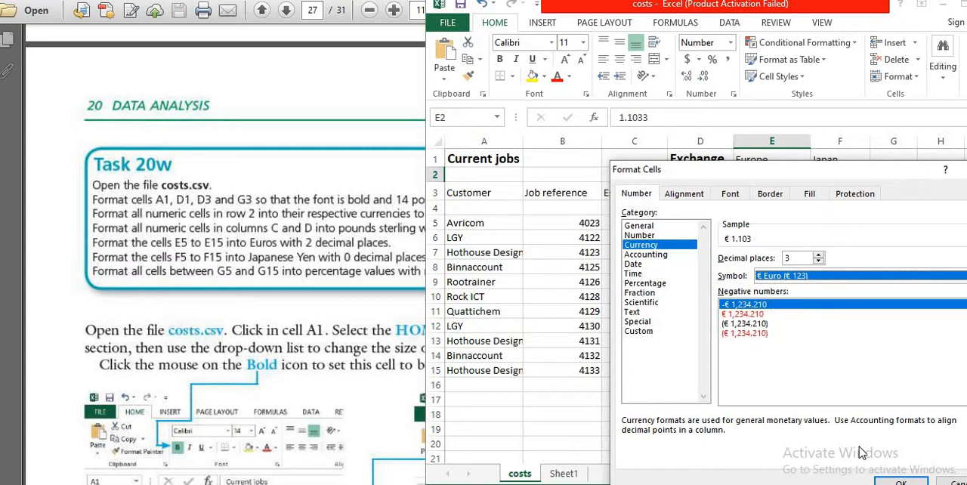
pyautogui.click(901, 481)
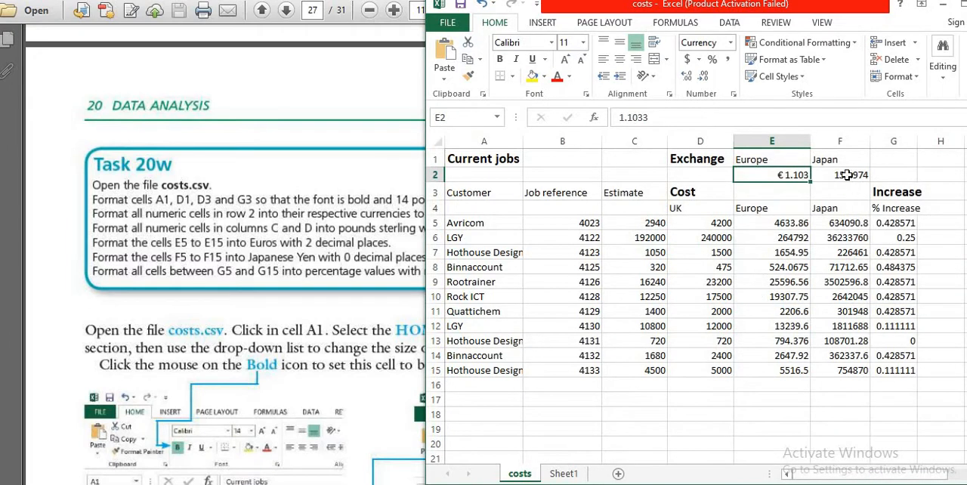
# - Set the number category of the Japan exchange rate in F2 to Currency
pyautogui.click(845, 174)
pyautogui.rightClick(845, 174)
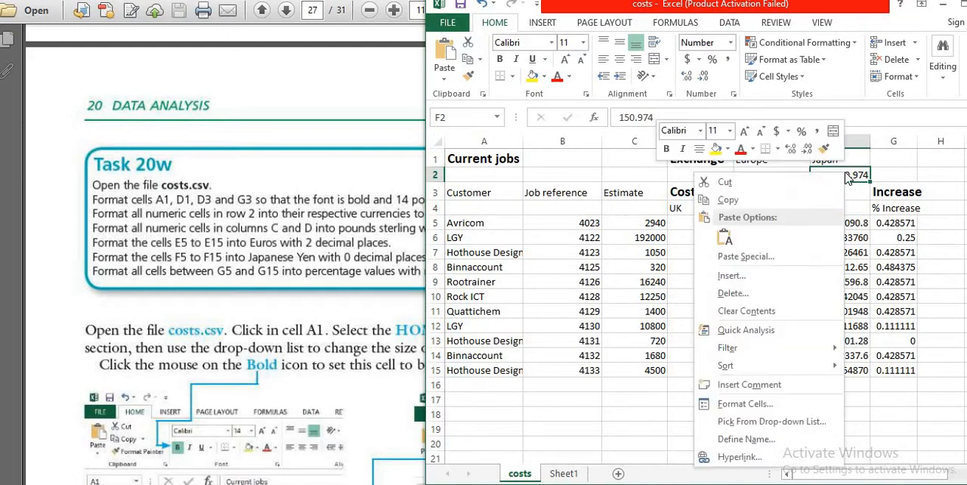
pyautogui.click(746, 403)
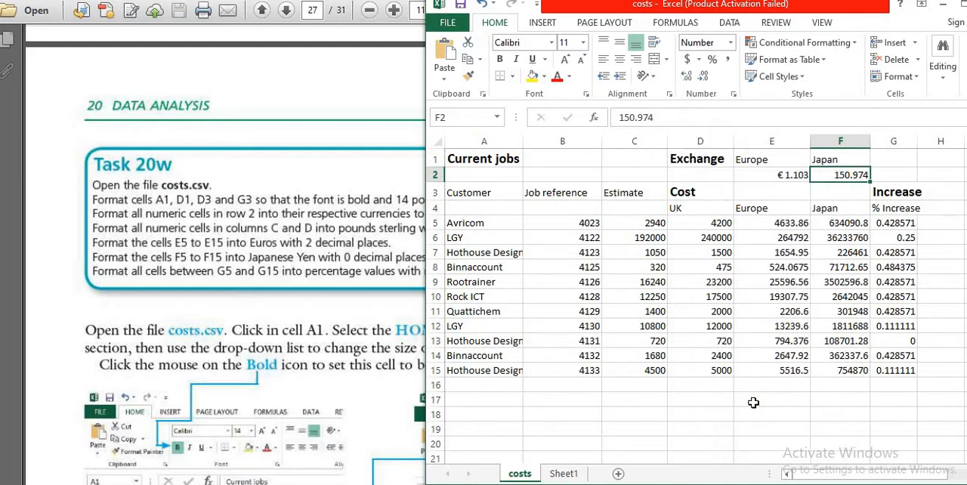
pyautogui.click(590, 247)
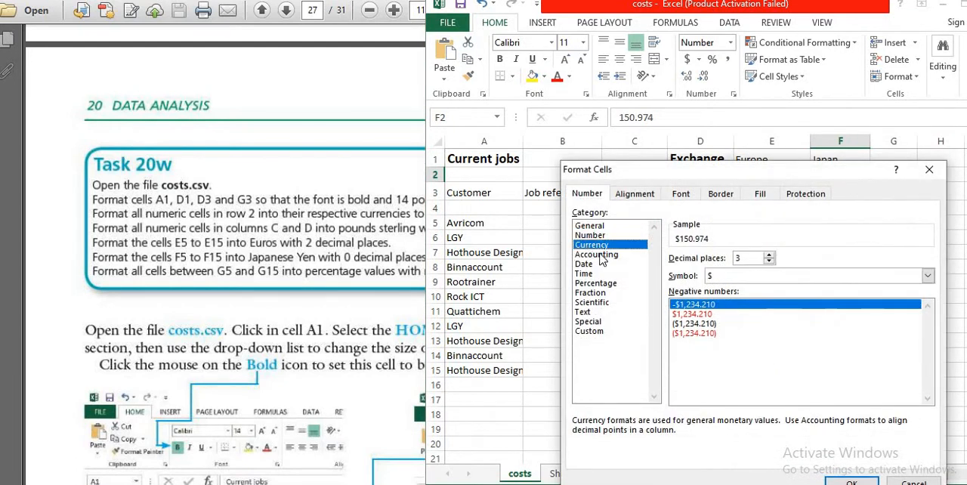
# - Set the currency symbol of F2 to ¥ Japanese and apply the format
pyautogui.click(928, 276)
pyautogui.scroll(-1, 849, 327)
pyautogui.scroll(-4, 851, 322)
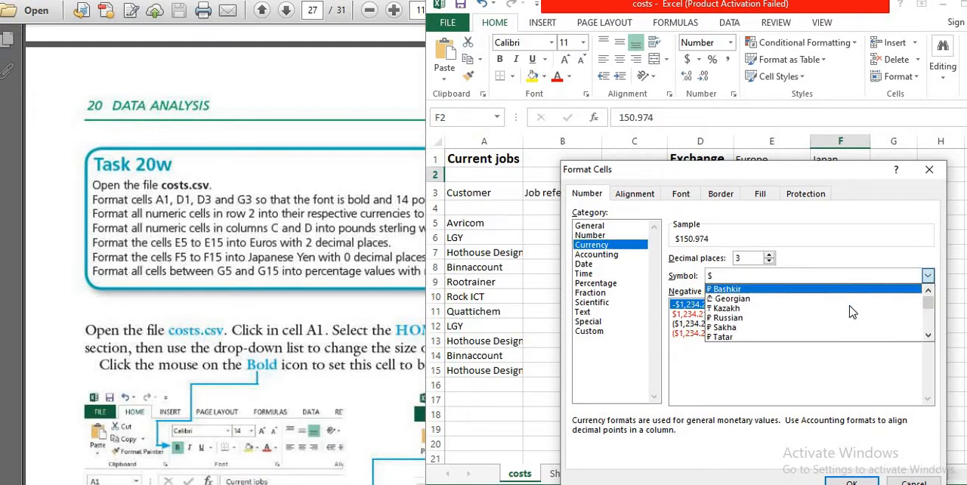
pyautogui.scroll(-5, 851, 311)
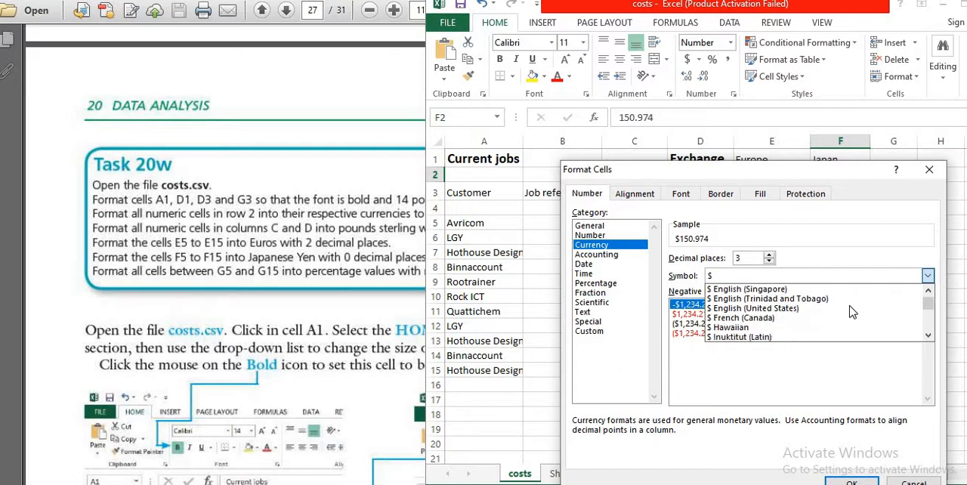
pyautogui.scroll(-4, 849, 313)
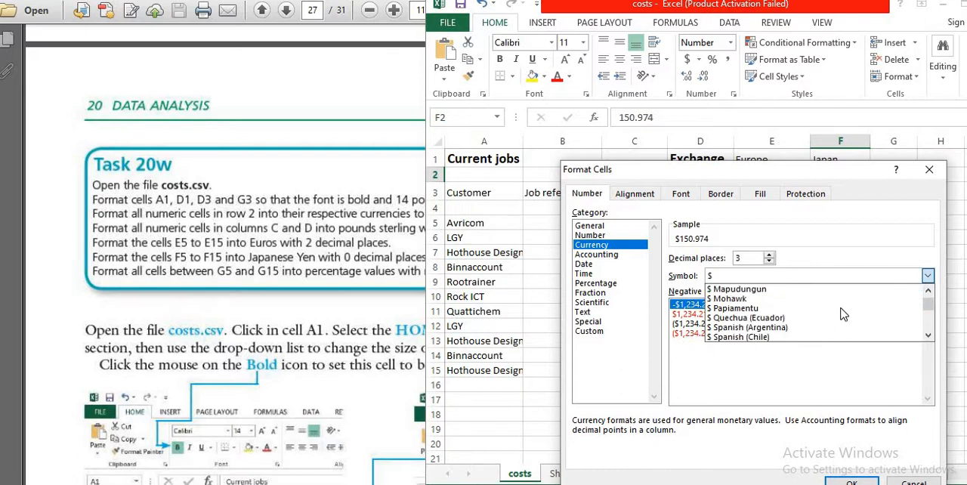
pyautogui.scroll(-3, 844, 314)
pyautogui.scroll(-4, 844, 314)
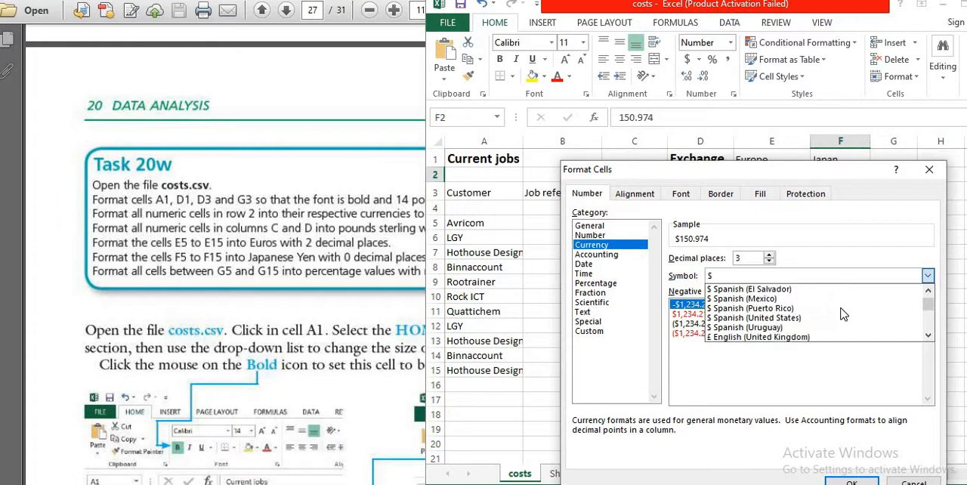
pyautogui.scroll(2, 844, 314)
pyautogui.scroll(-3, 844, 315)
pyautogui.scroll(2, 844, 314)
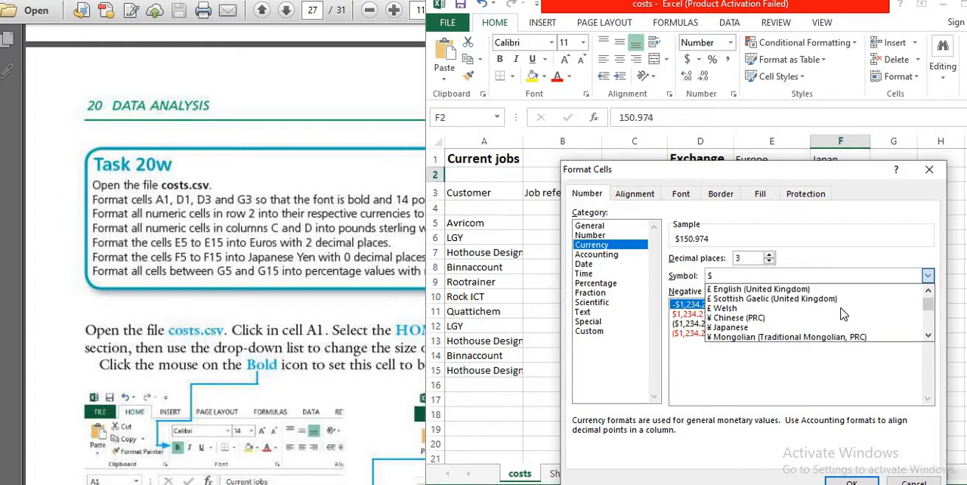
pyautogui.scroll(-1, 832, 316)
pyautogui.click(756, 318)
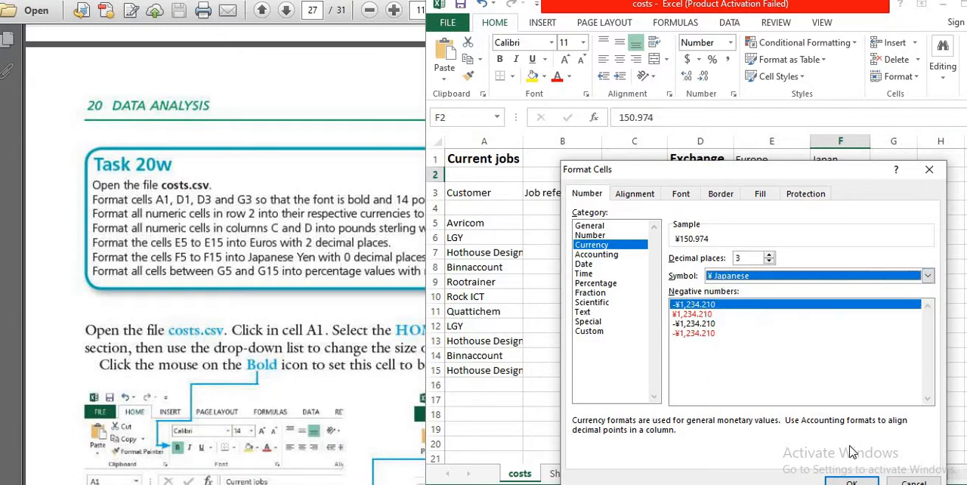
pyautogui.click(852, 481)
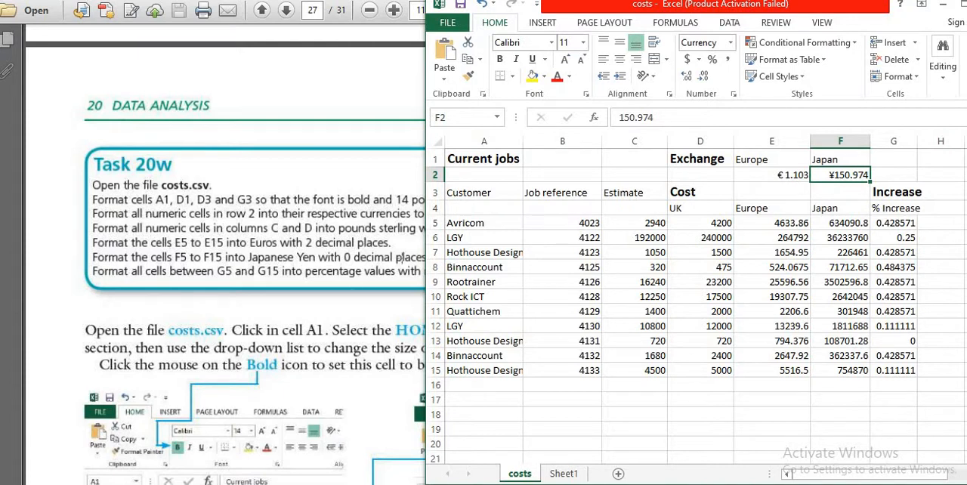
# - Narrow the costs window to uncover more of the Task 20w instructions and select the Estimate column C
pyautogui.moveTo(429, 237); pyautogui.dragTo(488, 271)
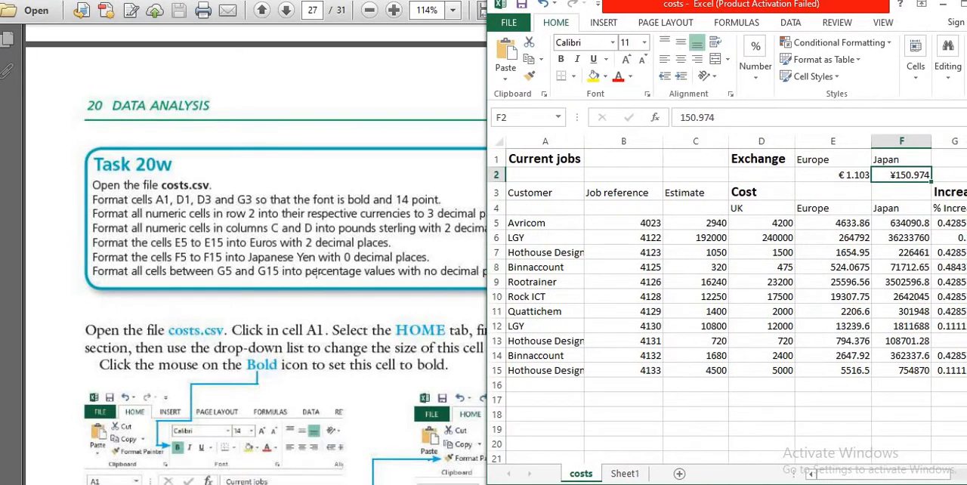
pyautogui.click(691, 142)
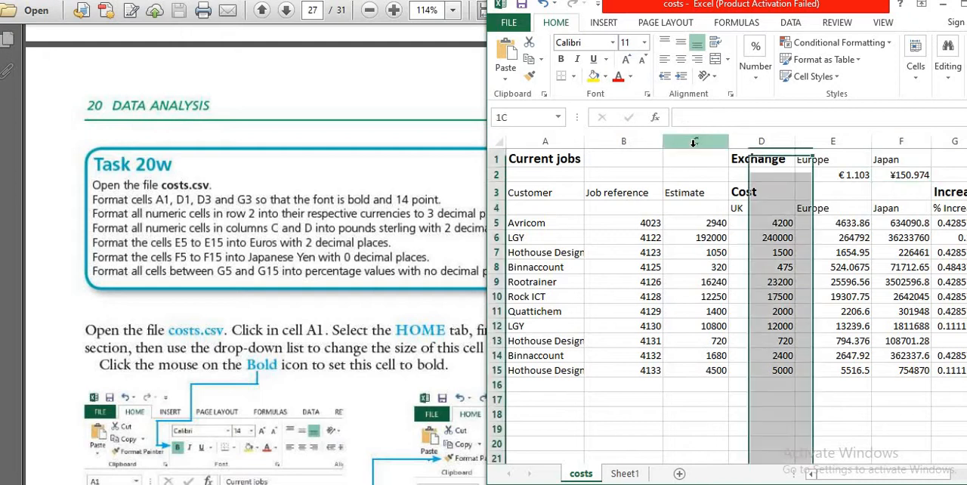
pyautogui.click(773, 141)
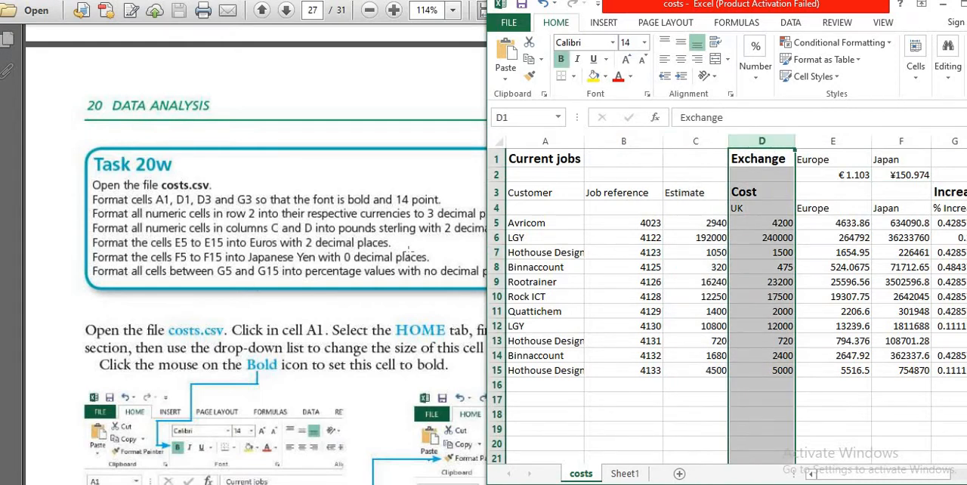
pyautogui.click(693, 142)
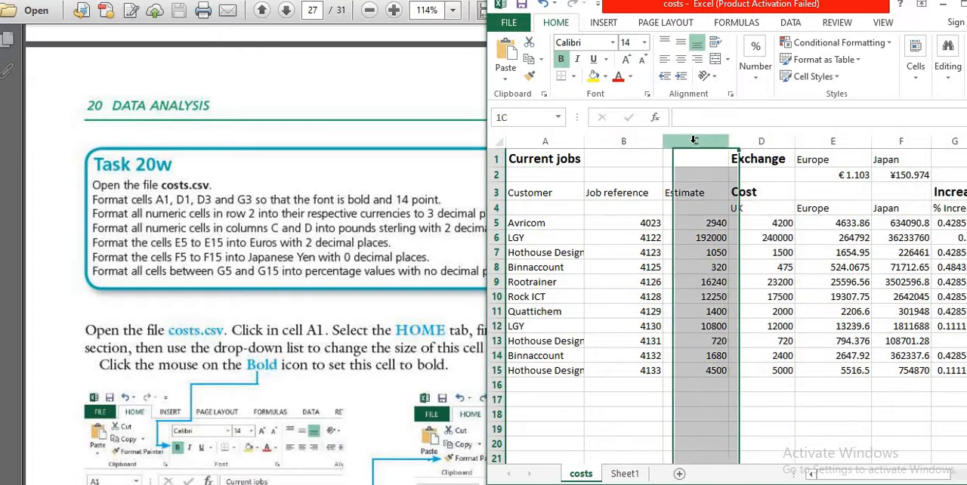
# - Set column C's number category to Currency and check the Task 20w instruction for columns C and D in the PDF
pyautogui.rightClick(694, 142)
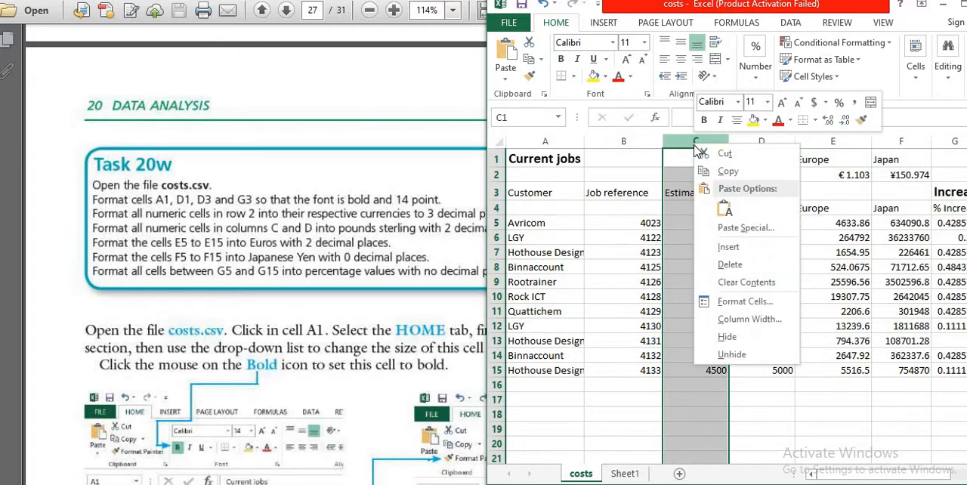
pyautogui.click(730, 302)
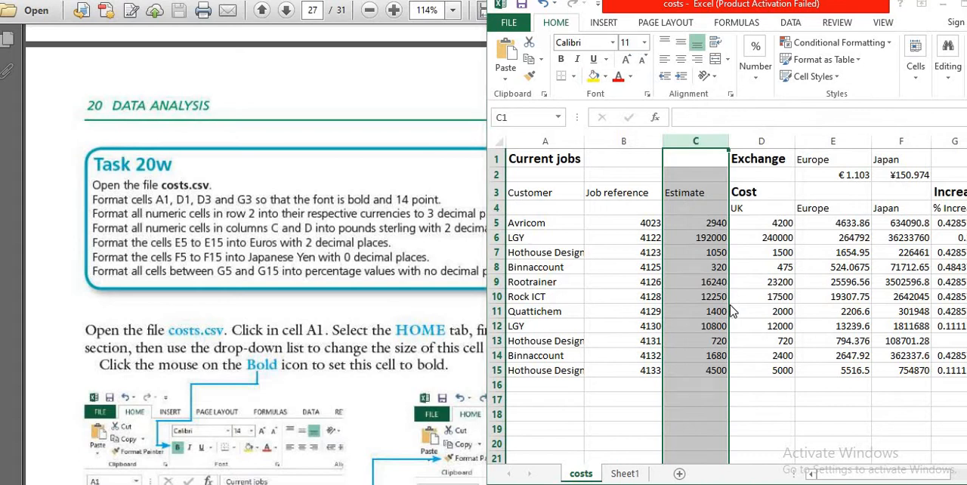
pyautogui.click(590, 211)
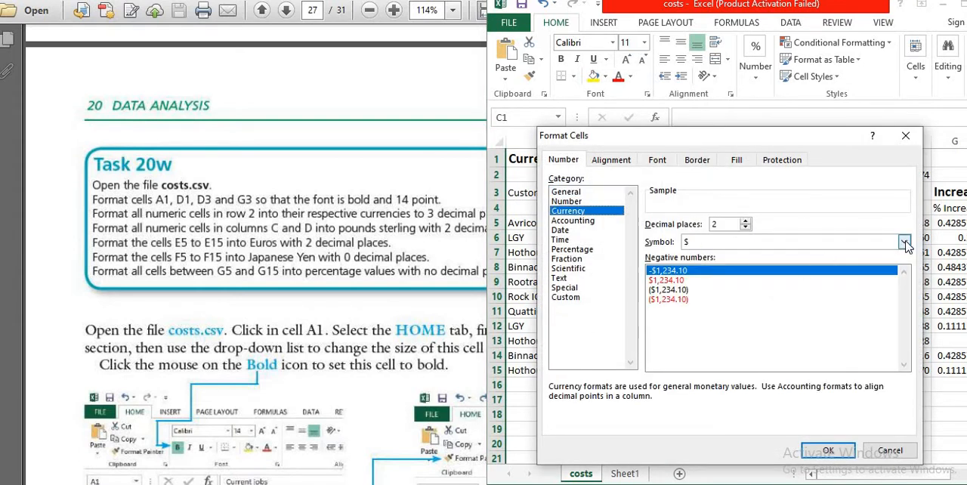
pyautogui.click(903, 242)
pyautogui.scroll(-1, 818, 260)
pyautogui.scroll(-3, 817, 260)
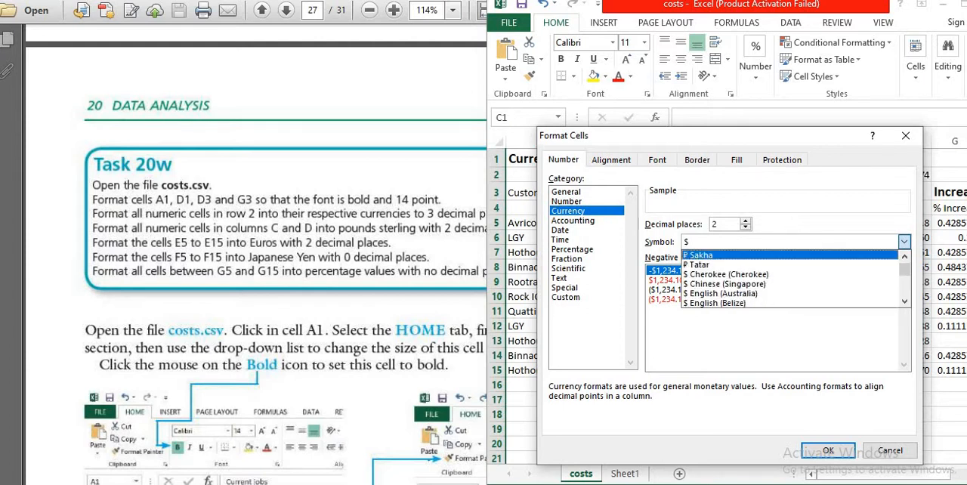
pyautogui.click(444, 138)
pyautogui.scroll(-1, 445, 139)
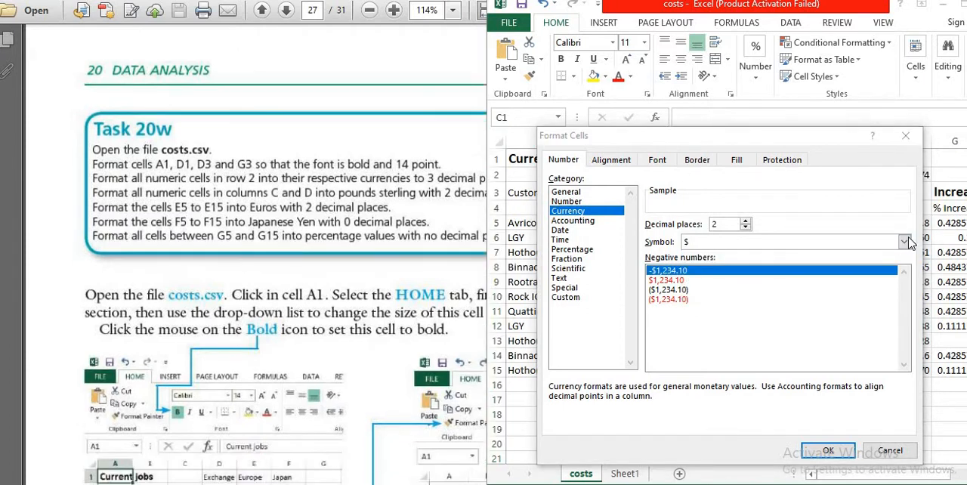
# - Set column C's currency symbol to £ English (United Kingdom) and apply the format
pyautogui.click(905, 242)
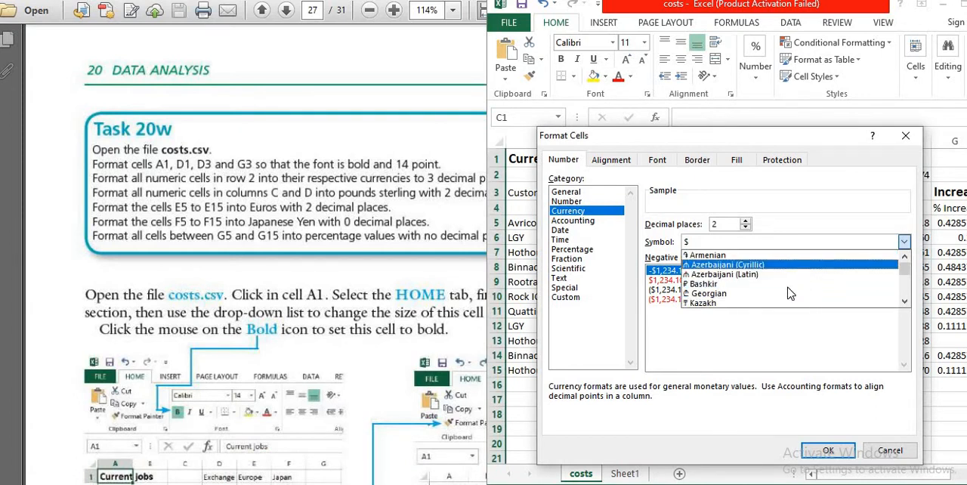
pyautogui.scroll(1, 789, 294)
pyautogui.scroll(-1, 784, 282)
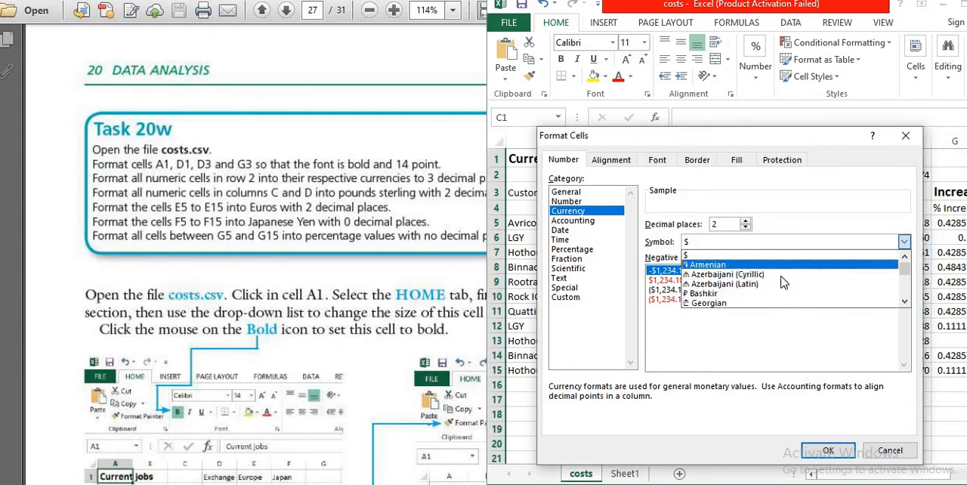
pyautogui.scroll(-1, 784, 282)
pyautogui.scroll(-1, 783, 282)
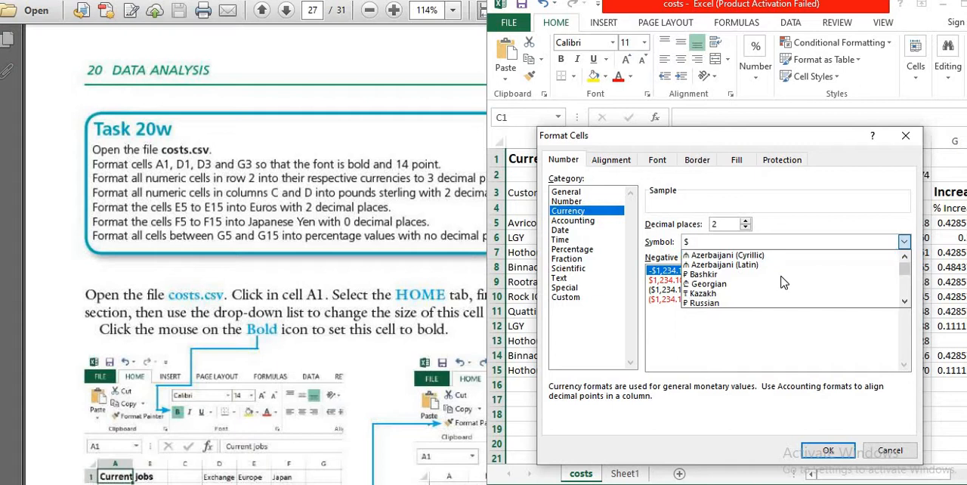
pyautogui.scroll(-5, 784, 282)
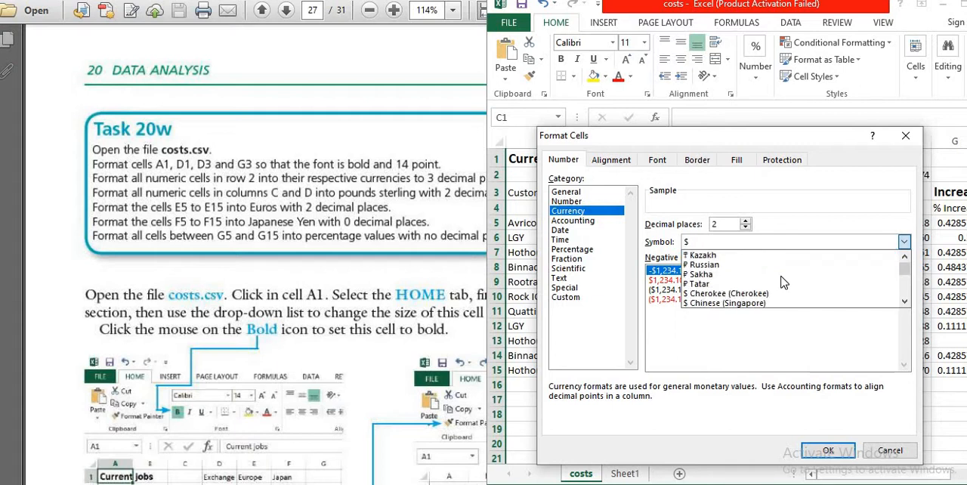
pyautogui.scroll(-6, 783, 282)
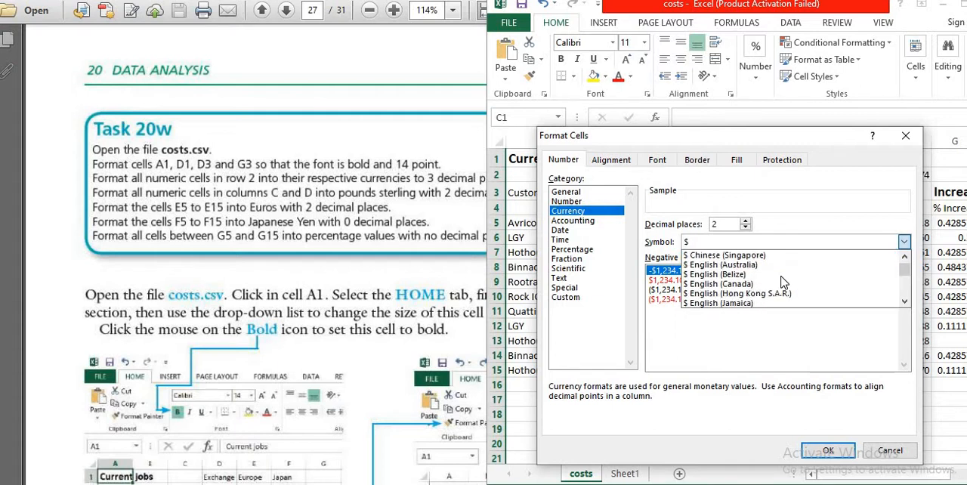
pyautogui.scroll(-3, 783, 281)
pyautogui.scroll(-15, 783, 282)
pyautogui.click(711, 266)
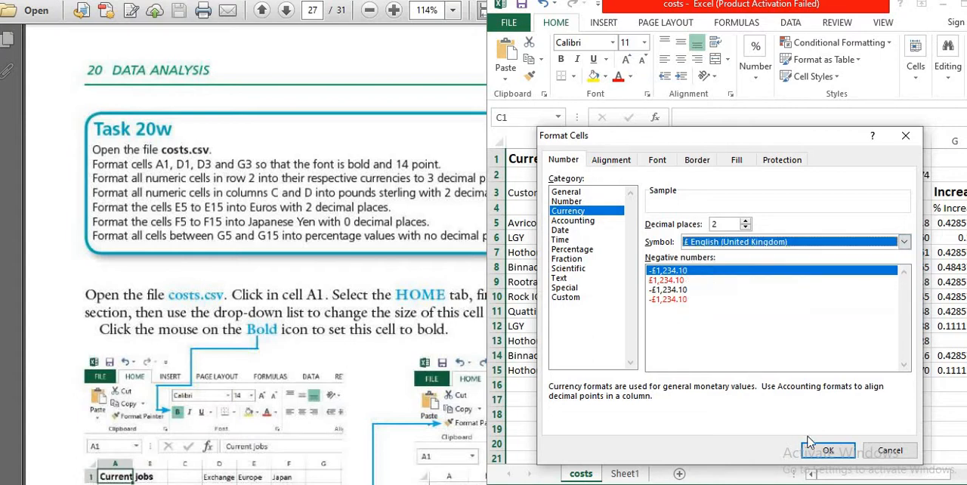
pyautogui.click(827, 451)
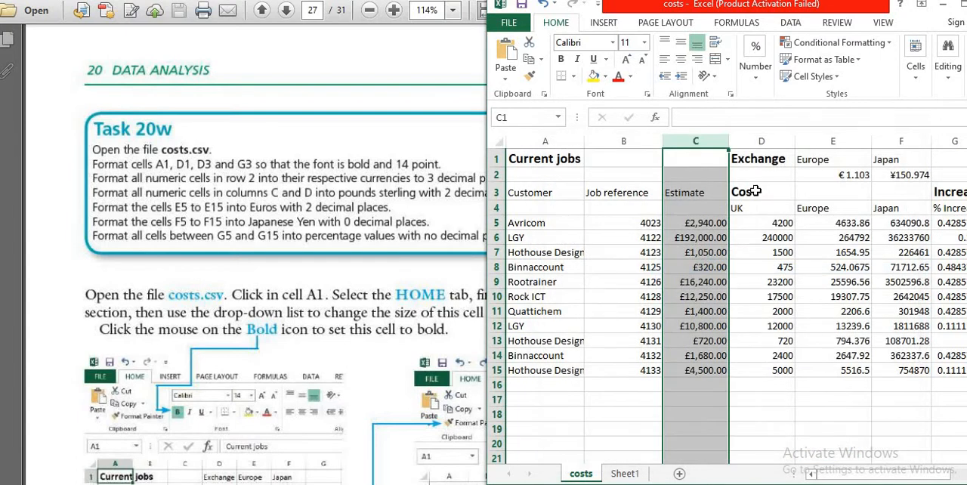
# - Format the UK cost column D as Currency with 2 decimal places and the £ English (United Kingdom) symbol
pyautogui.click(760, 206)
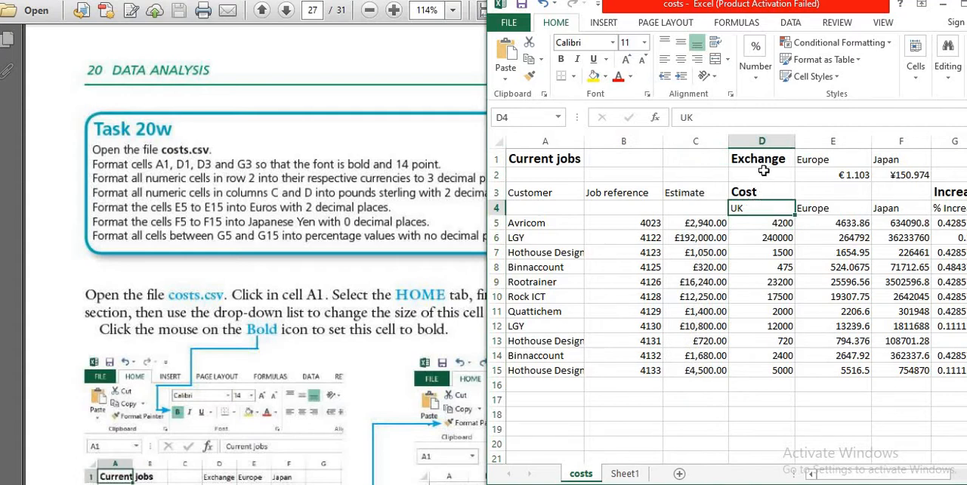
pyautogui.click(760, 142)
pyautogui.rightClick(761, 144)
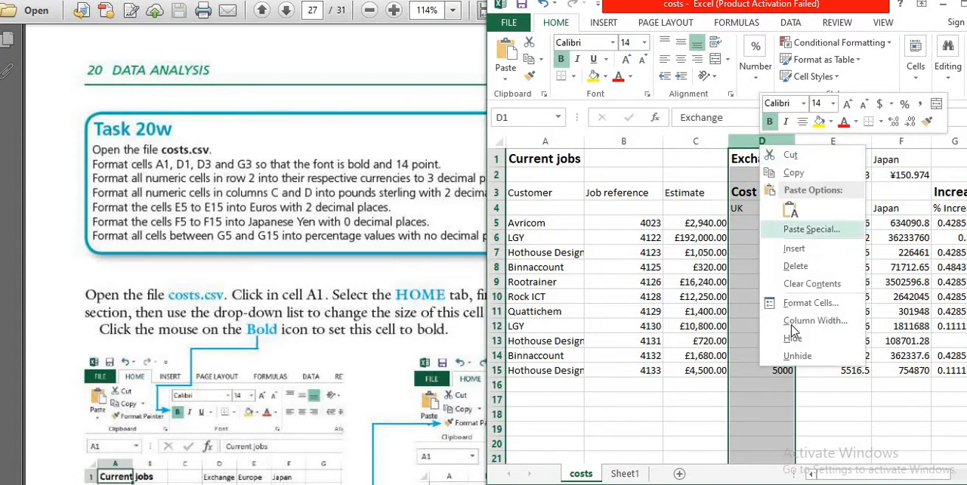
pyautogui.click(807, 304)
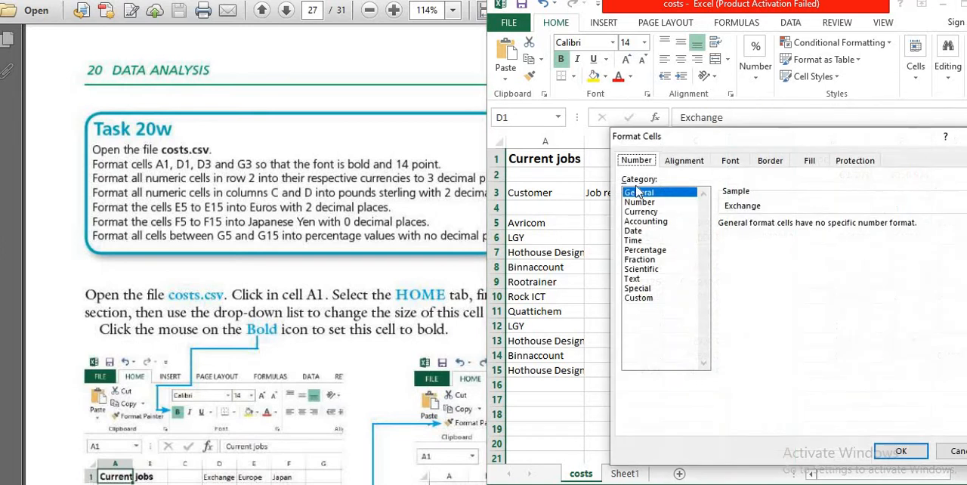
pyautogui.click(641, 211)
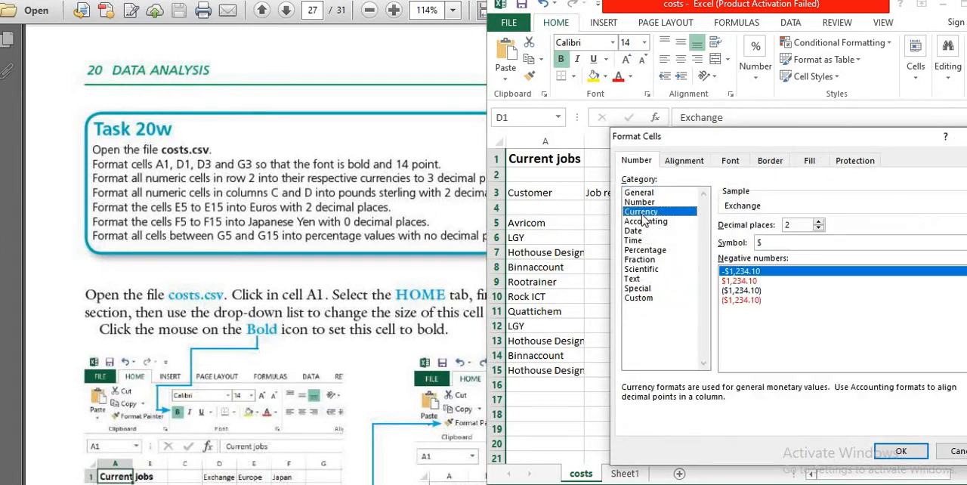
pyautogui.click(870, 244)
pyautogui.scroll(-3, 816, 283)
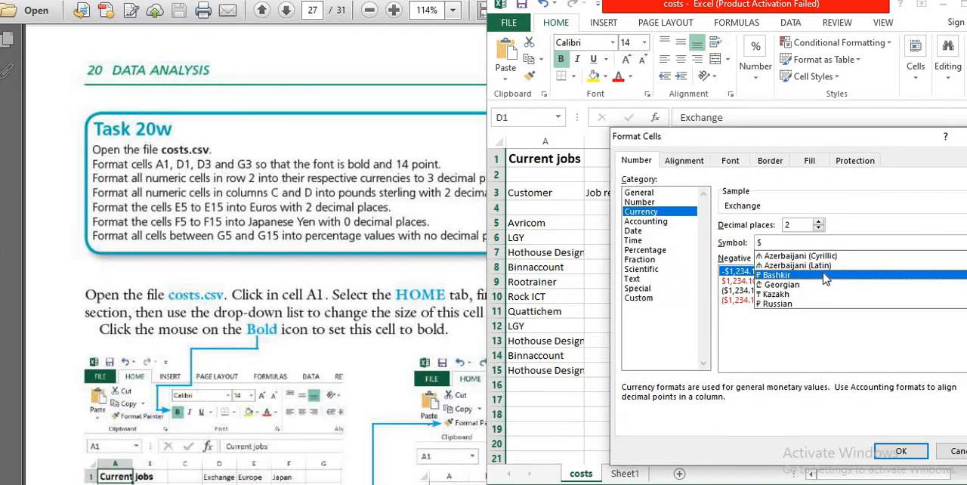
pyautogui.scroll(-10, 816, 286)
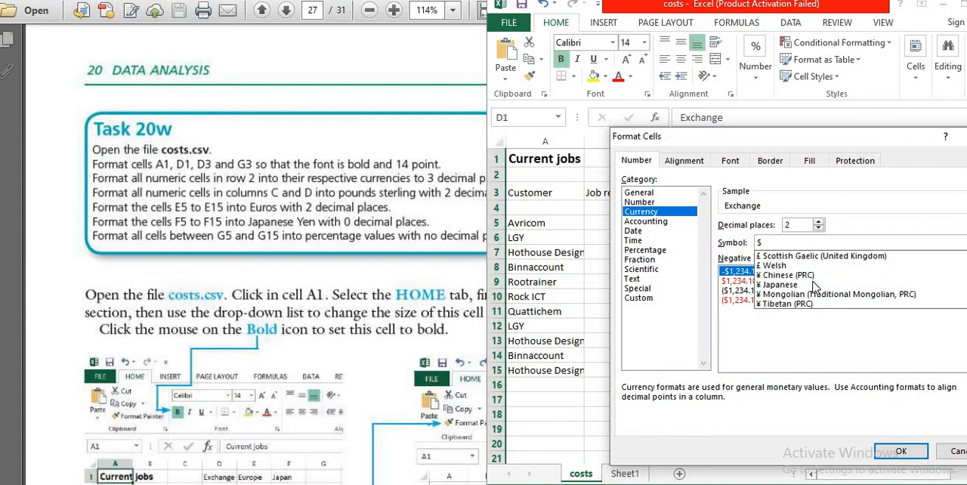
pyautogui.scroll(1, 815, 287)
pyautogui.click(803, 266)
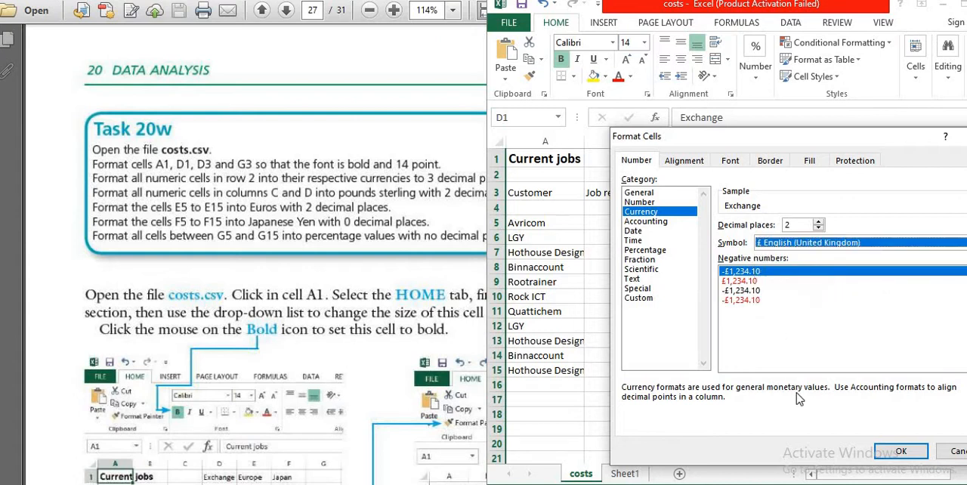
pyautogui.click(891, 451)
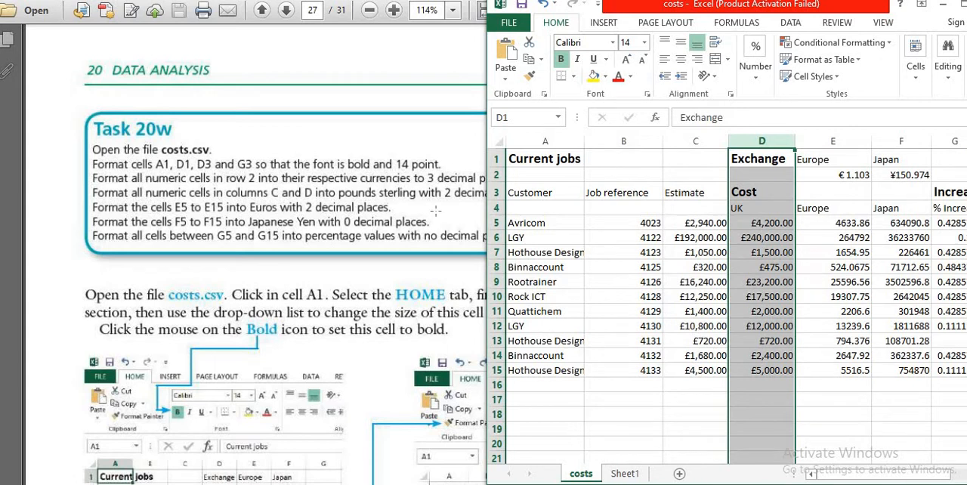
pyautogui.click(723, 253)
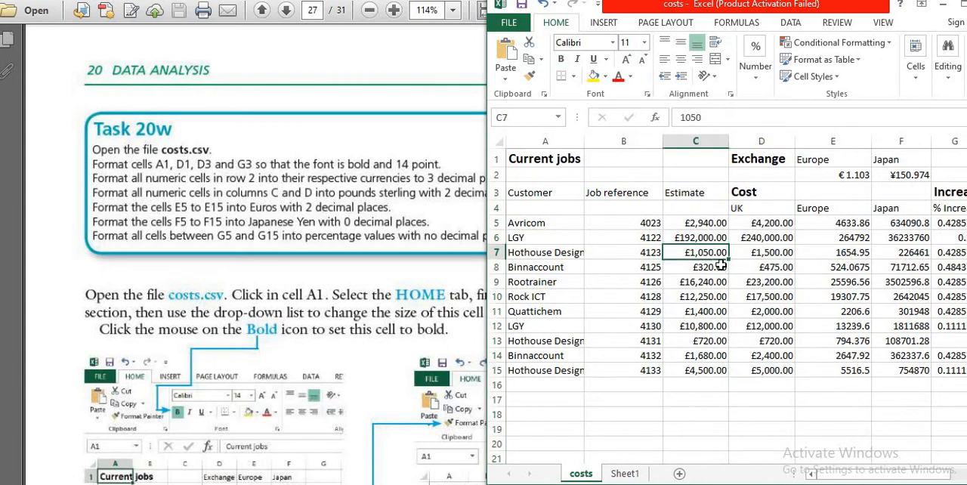
# - Check the number format settings of the Estimate column C, including its decimal places and currency symbol
pyautogui.click(697, 142)
pyautogui.rightClick(700, 151)
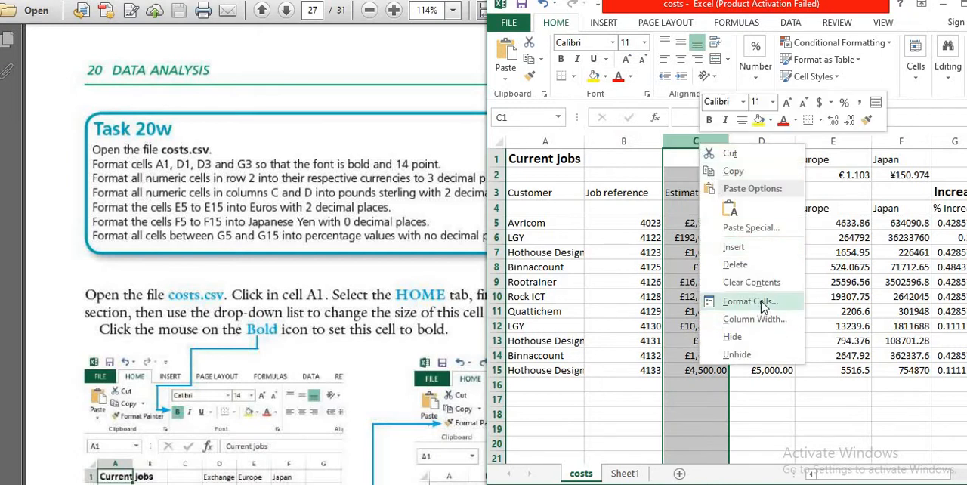
pyautogui.click(763, 303)
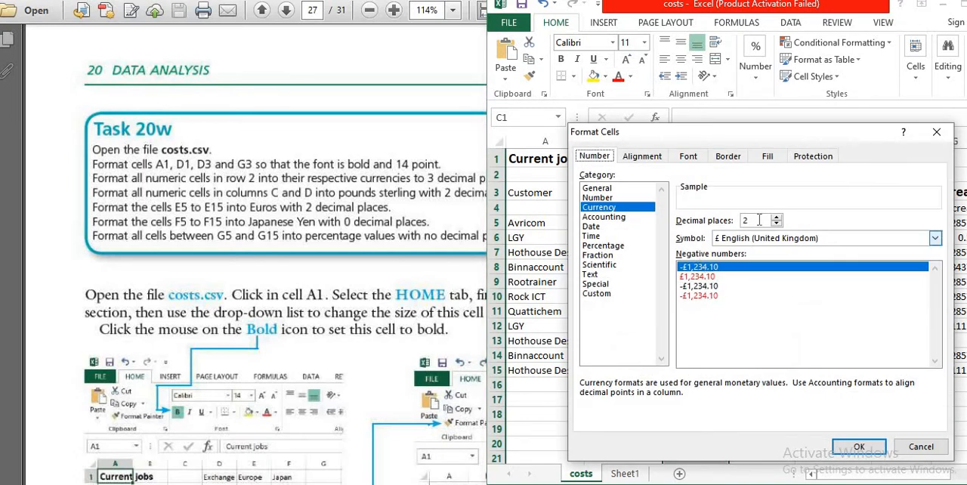
pyautogui.click(859, 446)
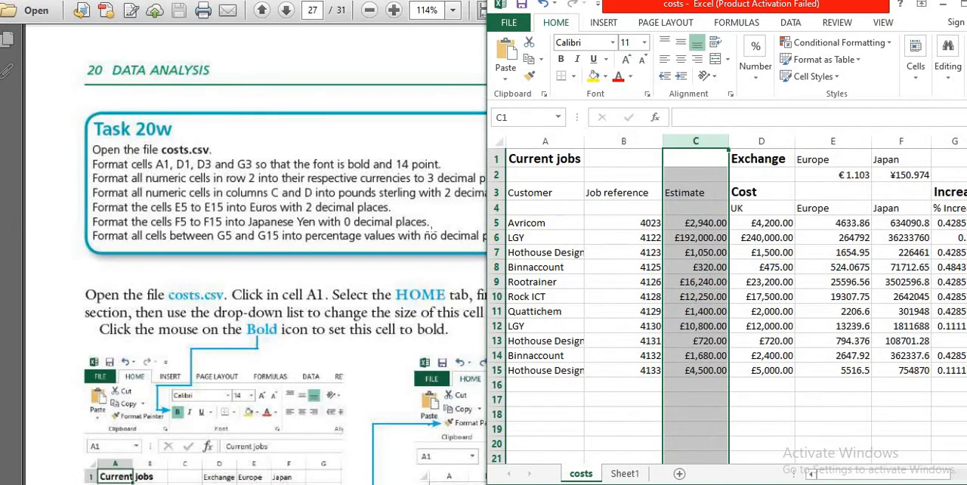
# - Check the Task 20w Euro instruction in the PDF and set the number category of cells E5 to E15 to Currency
pyautogui.click(195, 222)
pyautogui.click(278, 219)
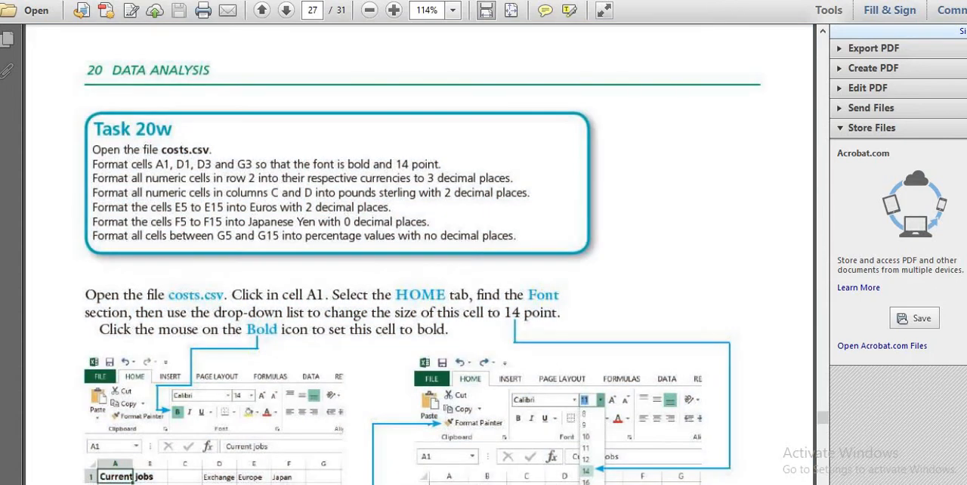
pyautogui.hotkey('alt', 'Tab')
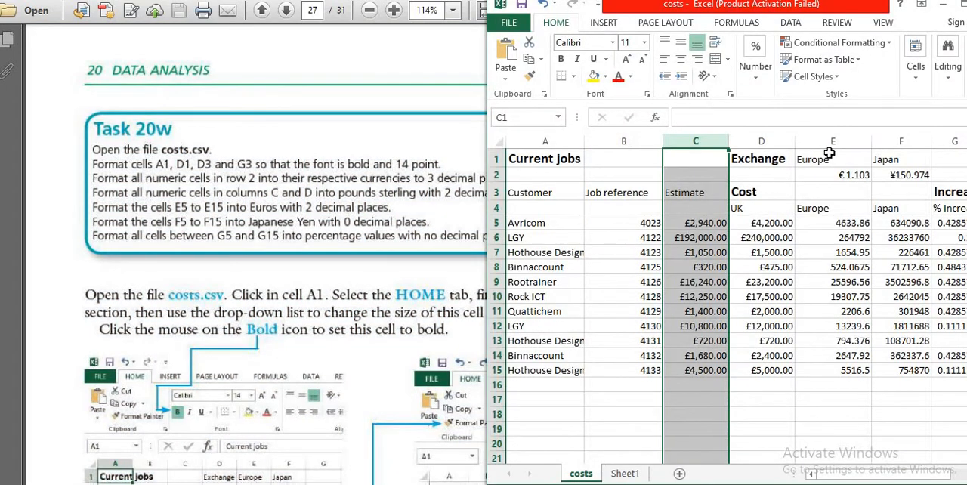
pyautogui.click(848, 239)
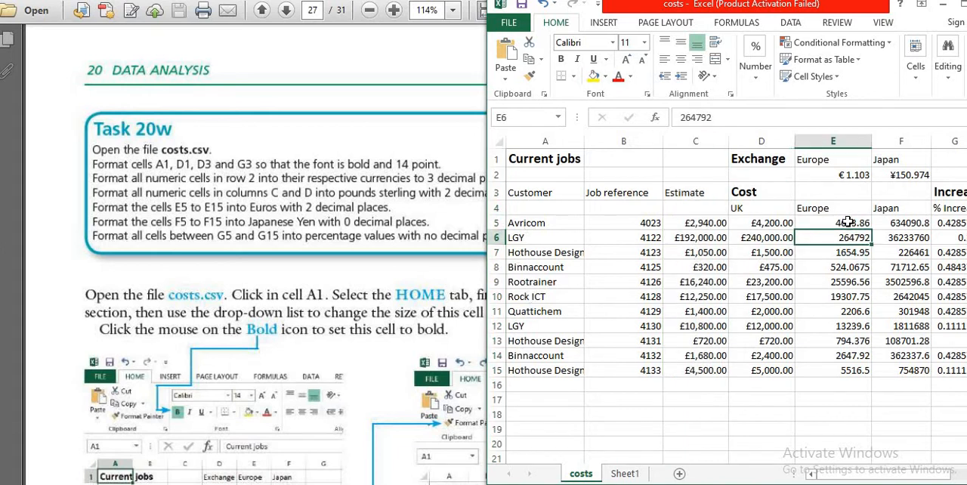
pyautogui.moveTo(849, 221); pyautogui.dragTo(862, 371)
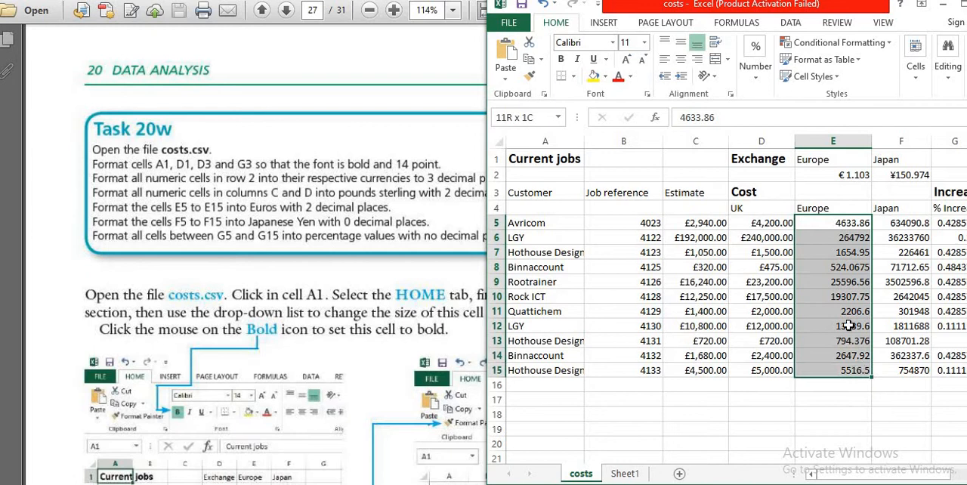
pyautogui.rightClick(842, 222)
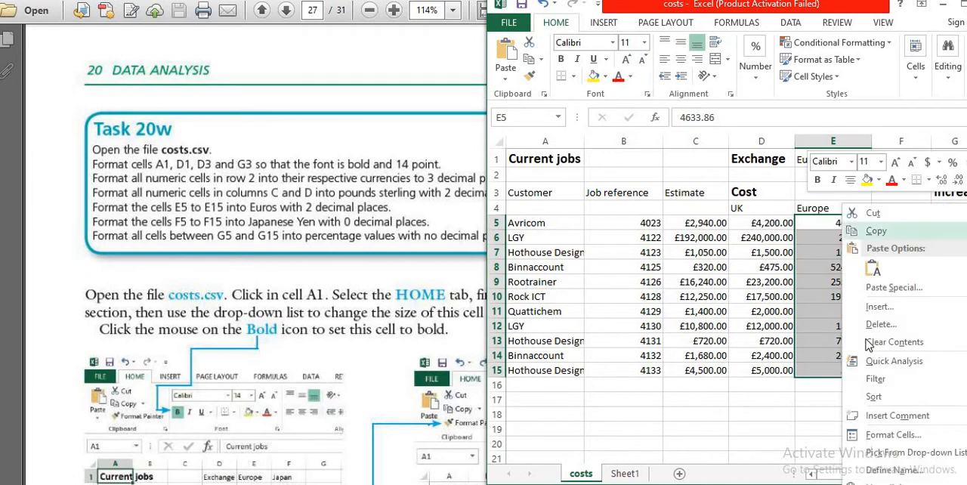
pyautogui.click(894, 436)
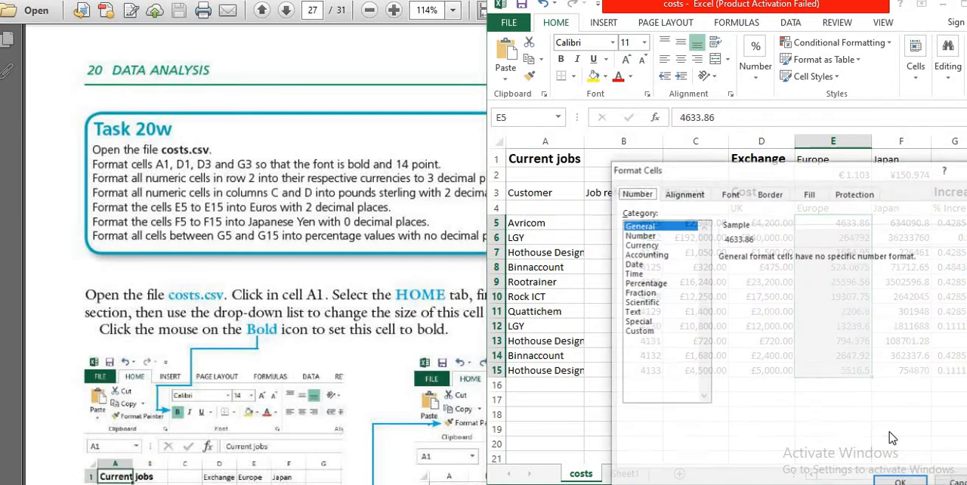
pyautogui.click(647, 246)
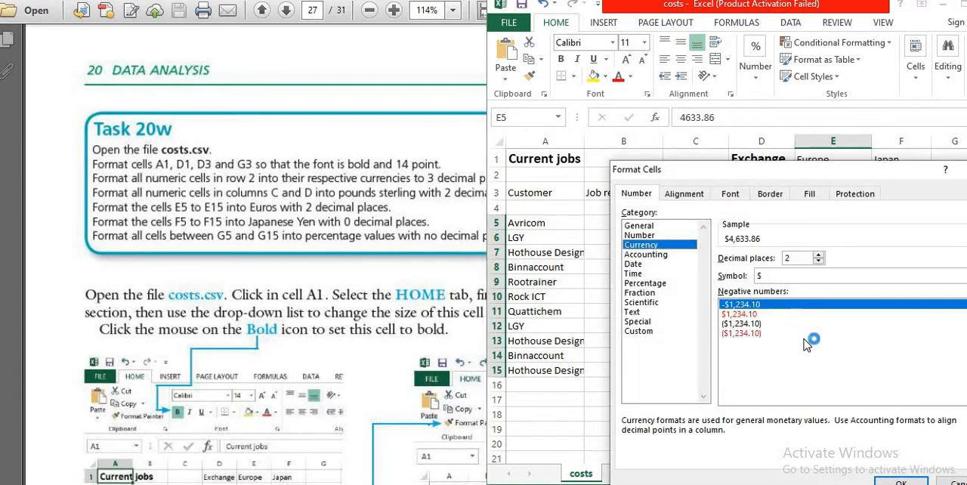
# - Choose the € Euro (123 €) symbol for cells E5 to E15 and apply the format
pyautogui.click(862, 280)
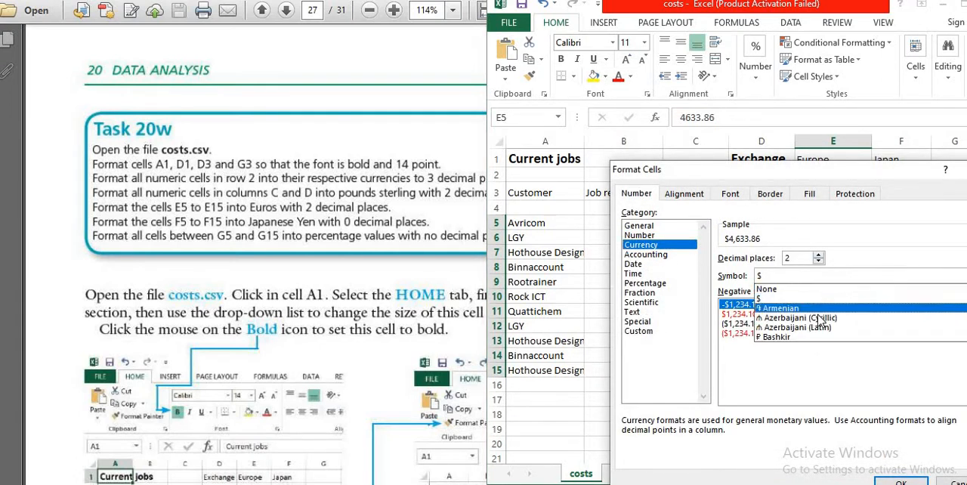
pyautogui.scroll(-10, 816, 318)
pyautogui.scroll(-15, 816, 317)
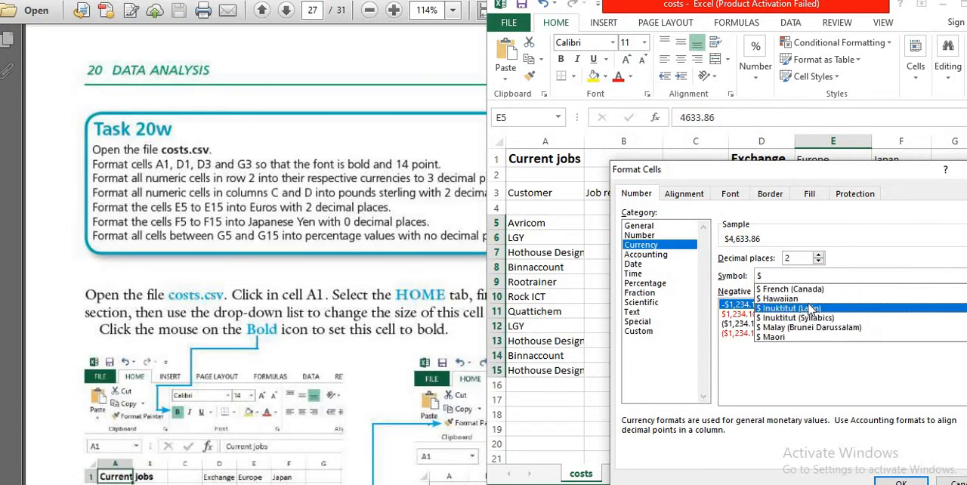
pyautogui.scroll(-15, 810, 310)
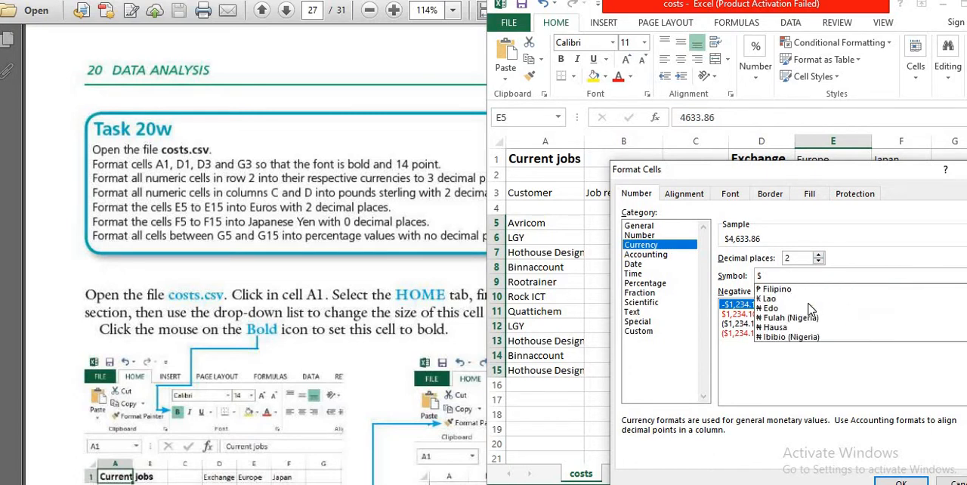
pyautogui.scroll(-2, 810, 309)
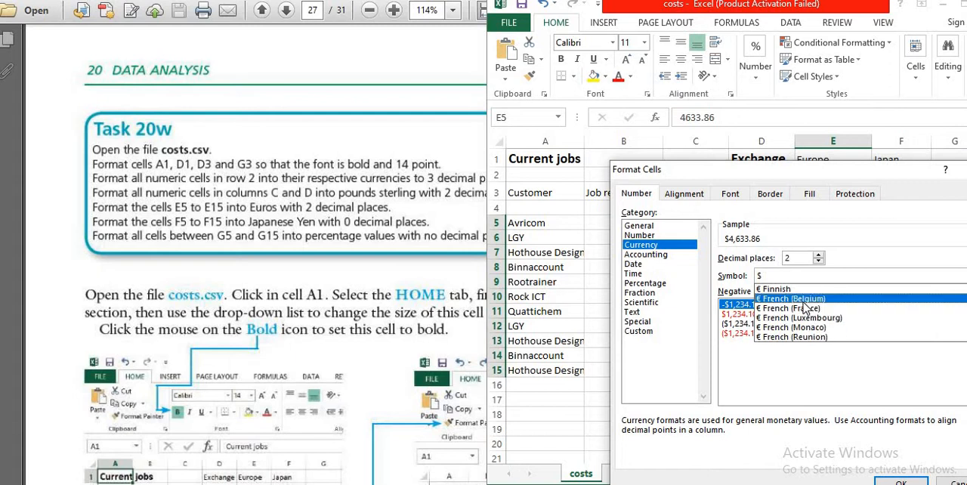
pyautogui.click(802, 310)
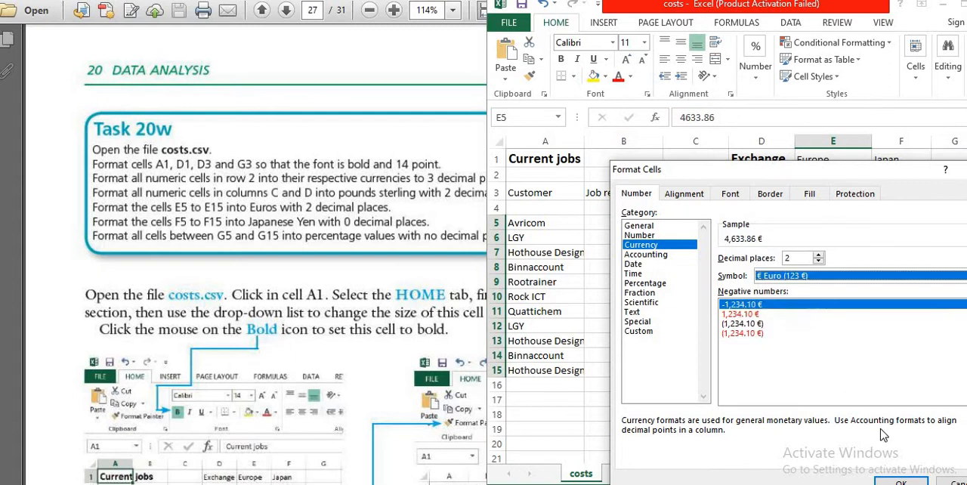
pyautogui.click(893, 481)
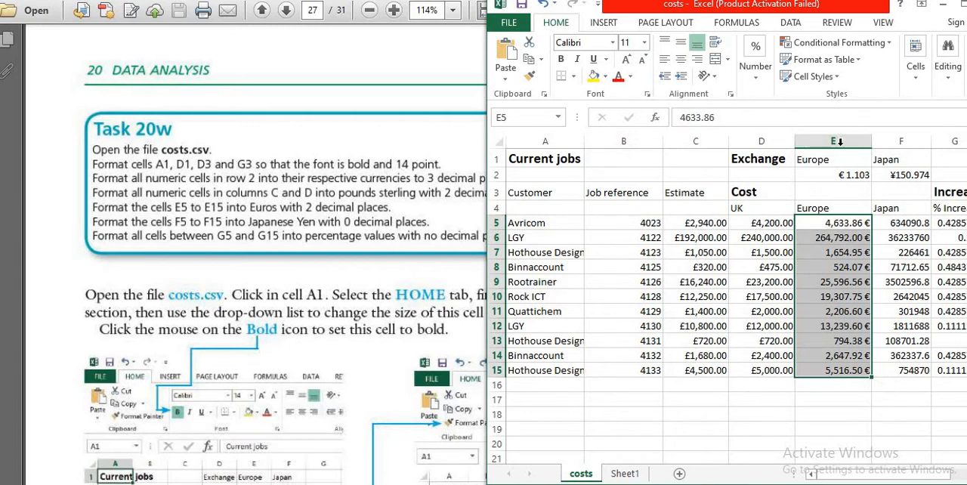
# - Review the number format settings for the whole Europe column E, leaving without applying anything
pyautogui.click(839, 142)
pyautogui.rightClick(839, 144)
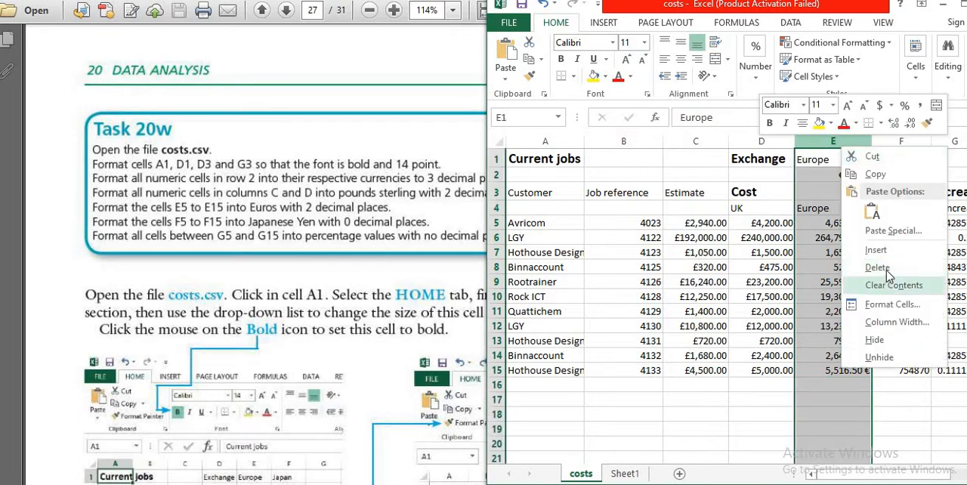
pyautogui.click(888, 304)
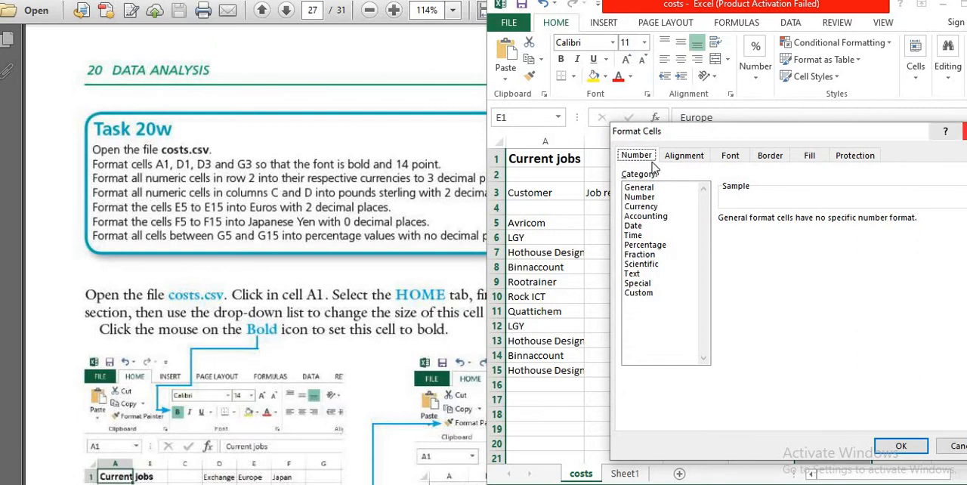
pyautogui.click(966, 132)
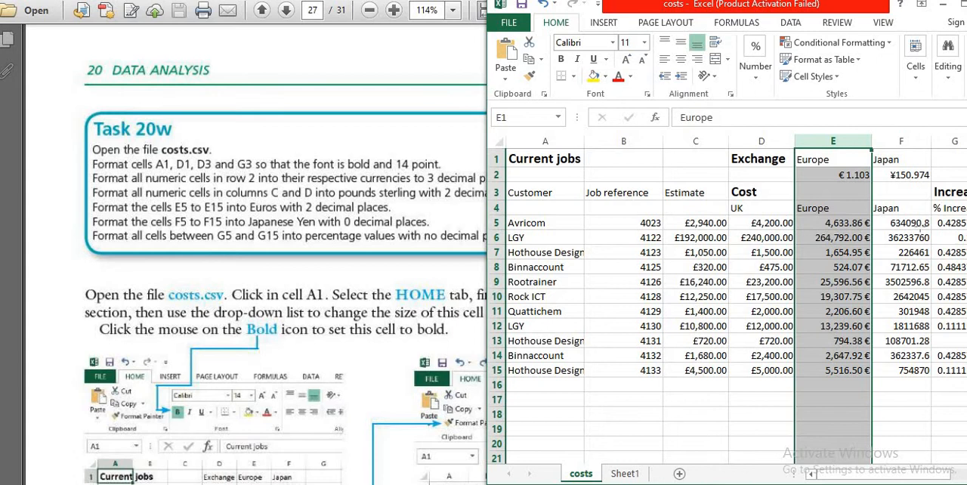
# - Set the number category of the Japan cost cells F5 to F15 to Currency
pyautogui.click(907, 142)
pyautogui.click(915, 298)
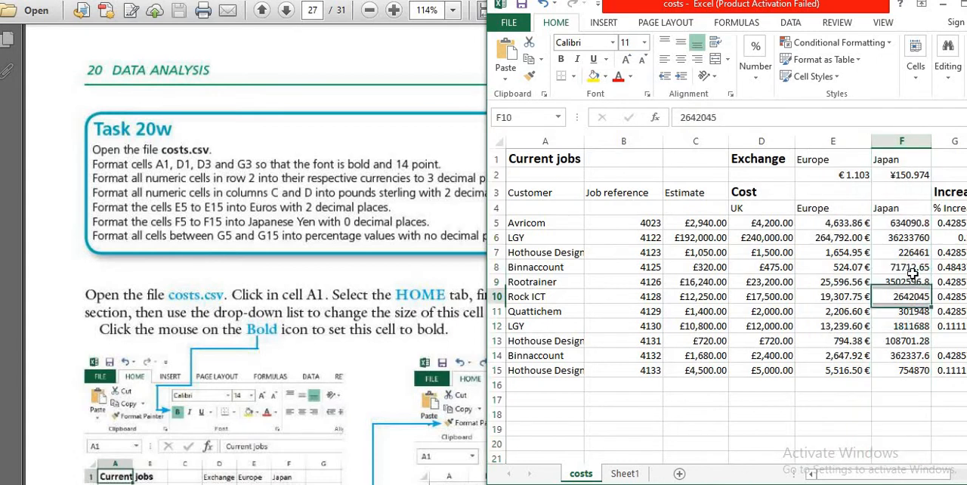
pyautogui.moveTo(906, 222); pyautogui.dragTo(924, 368)
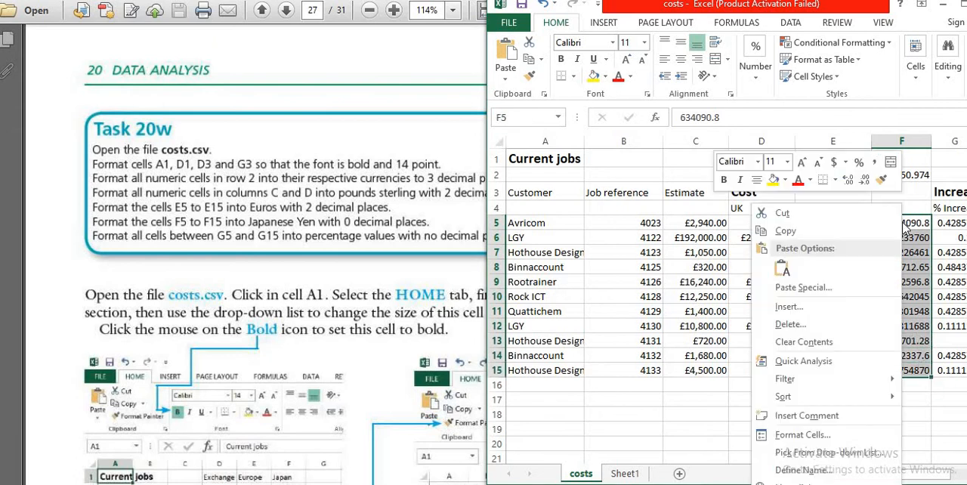
pyautogui.rightClick(905, 227)
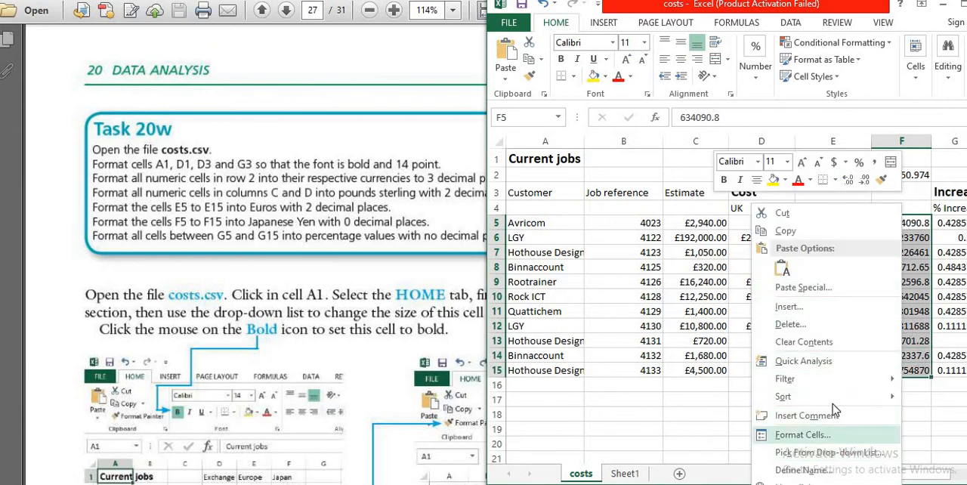
pyautogui.click(793, 434)
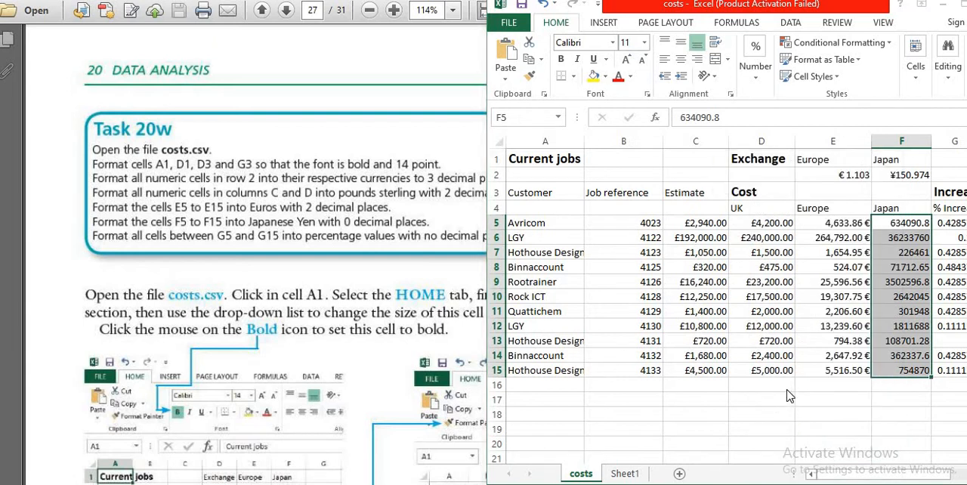
pyautogui.click(644, 246)
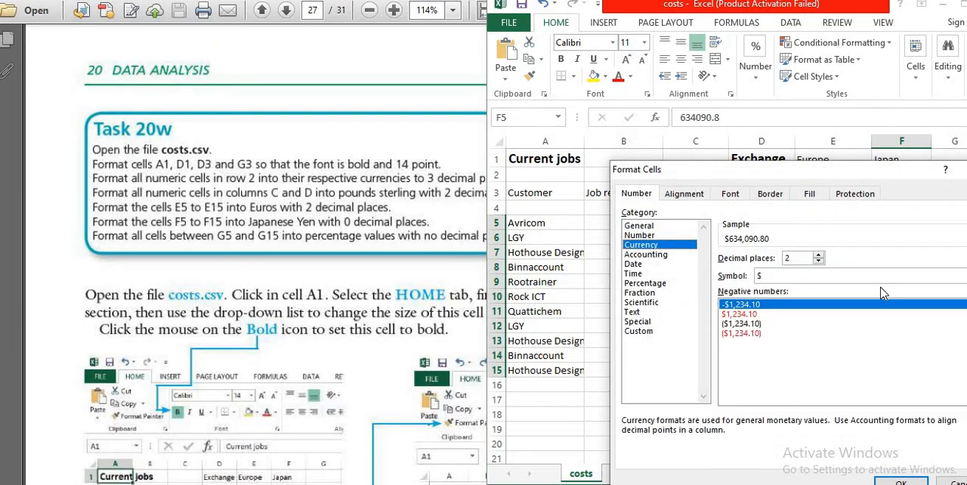
# - Choose the ¥ Japanese symbol with 0 decimal places for cells F5 to F15 and apply the format
pyautogui.click(913, 276)
pyautogui.scroll(-12, 862, 317)
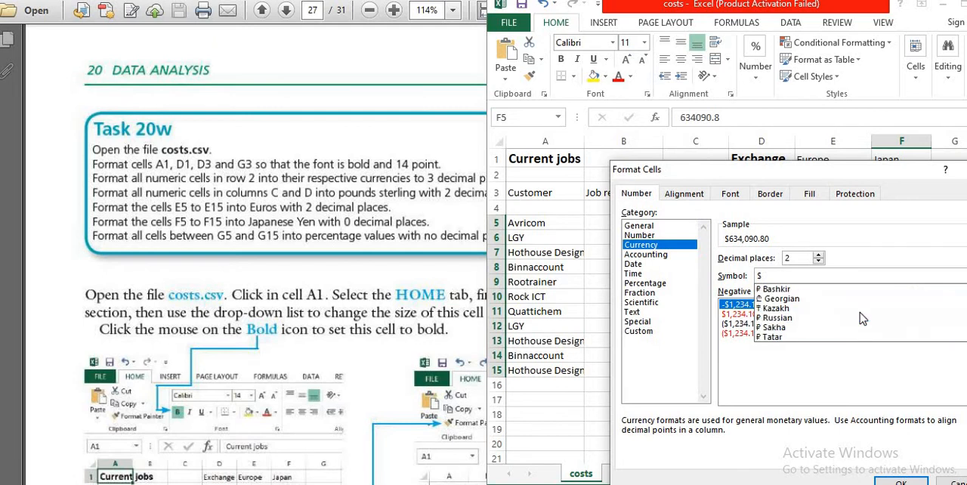
pyautogui.scroll(-6, 873, 311)
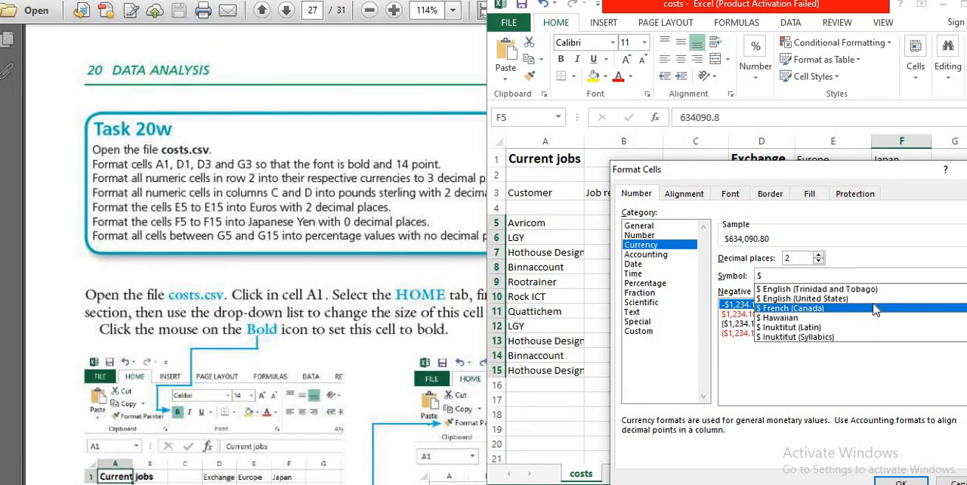
pyautogui.scroll(-8, 875, 310)
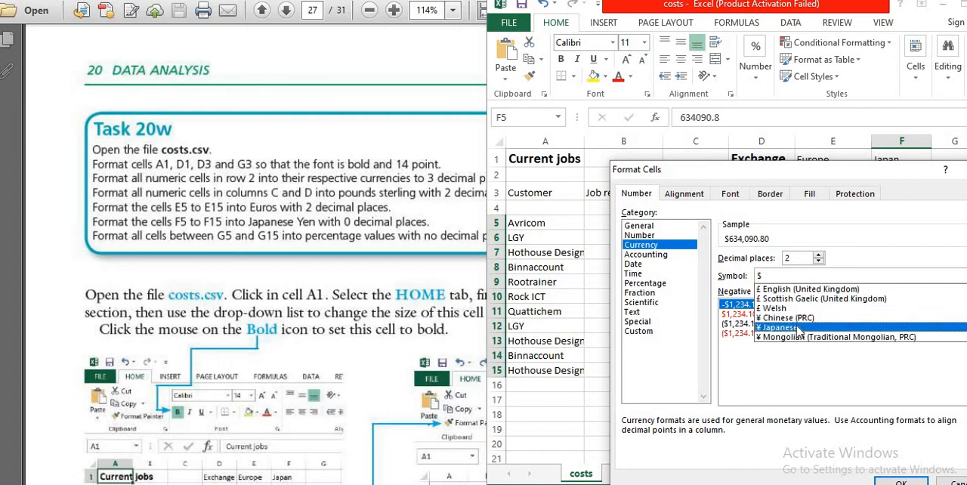
pyautogui.click(798, 327)
pyautogui.click(817, 262)
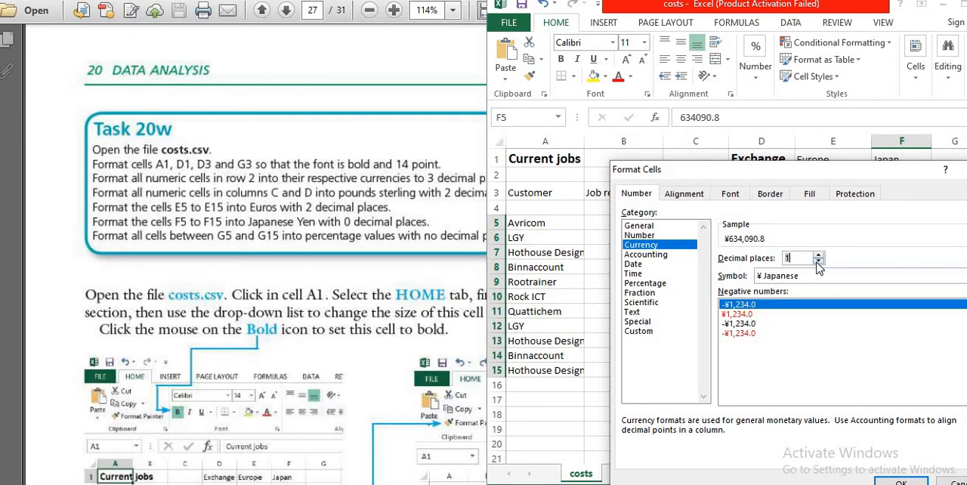
pyautogui.click(817, 261)
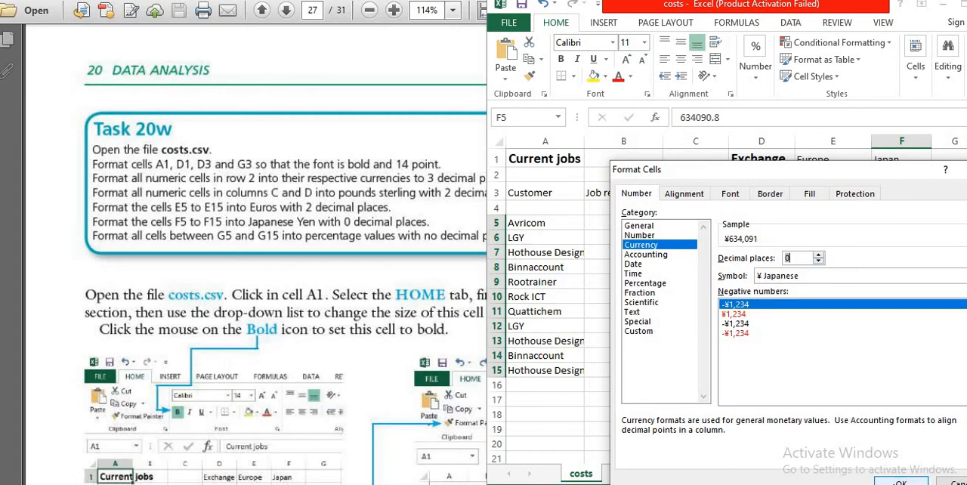
pyautogui.click(900, 482)
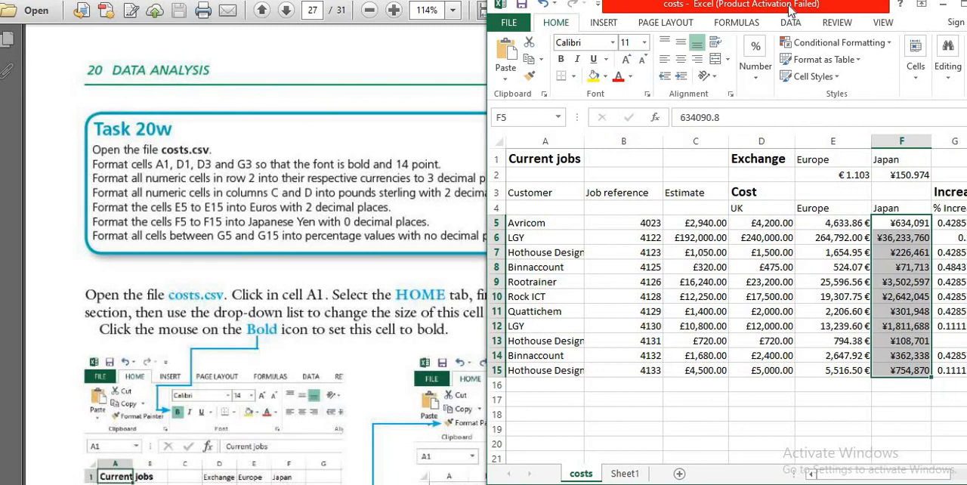
# - Move the costs window to uncover the % Increase column G and format that column as Percentage with 0 decimal places
pyautogui.moveTo(789, 6); pyautogui.dragTo(666, 15)
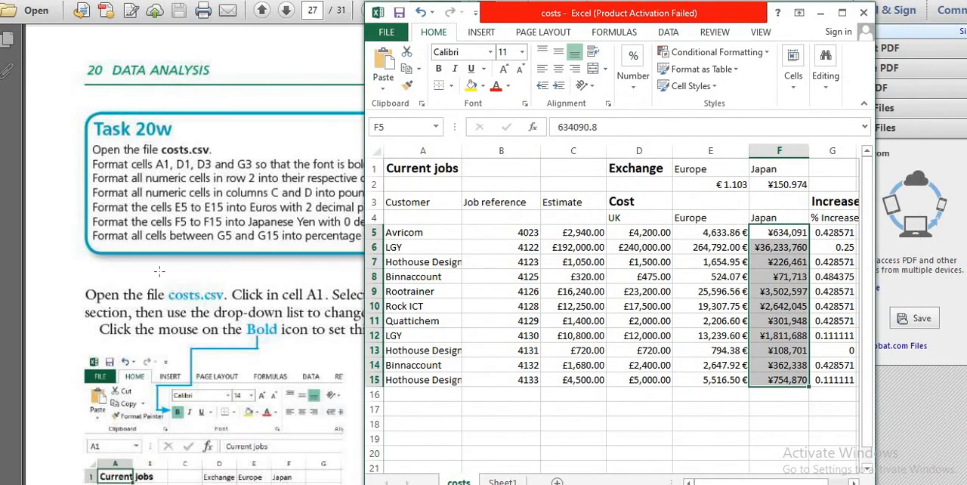
pyautogui.moveTo(832, 233); pyautogui.dragTo(845, 380)
pyautogui.click(833, 151)
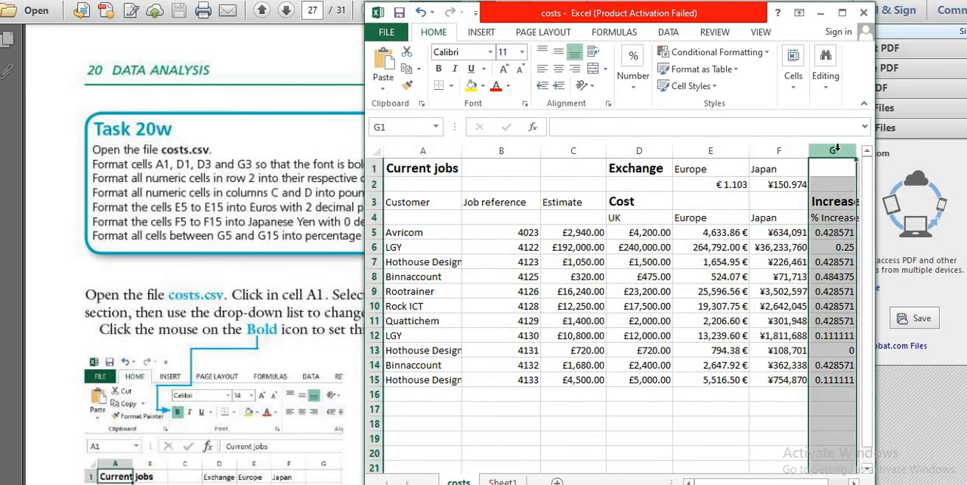
pyautogui.rightClick(835, 150)
pyautogui.click(869, 309)
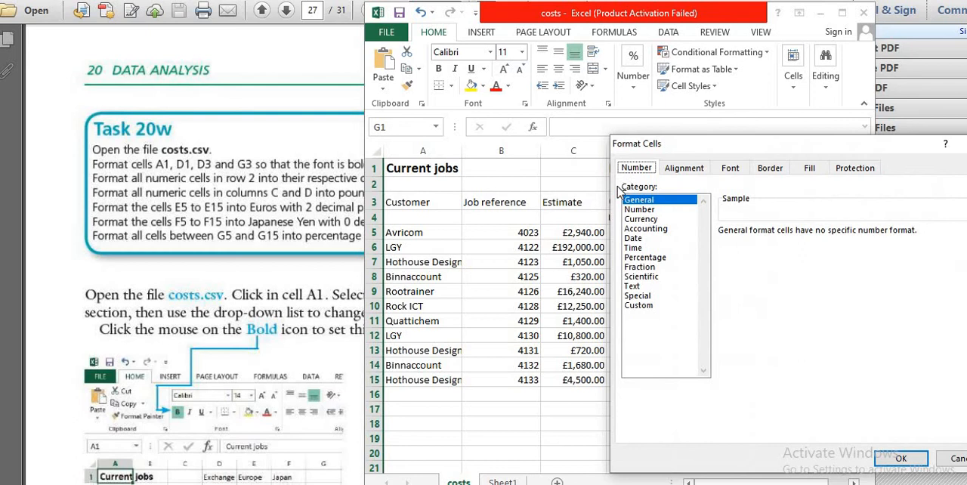
pyautogui.click(654, 260)
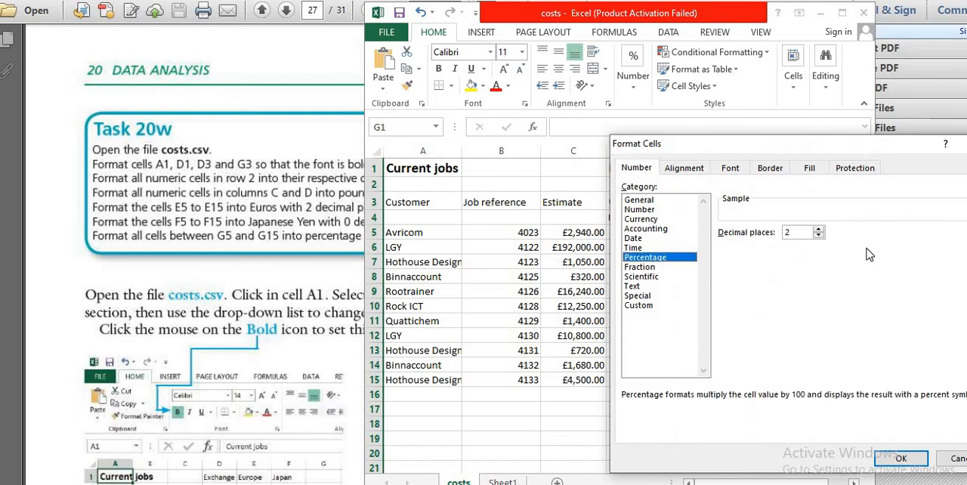
pyautogui.click(819, 233)
pyautogui.click(901, 459)
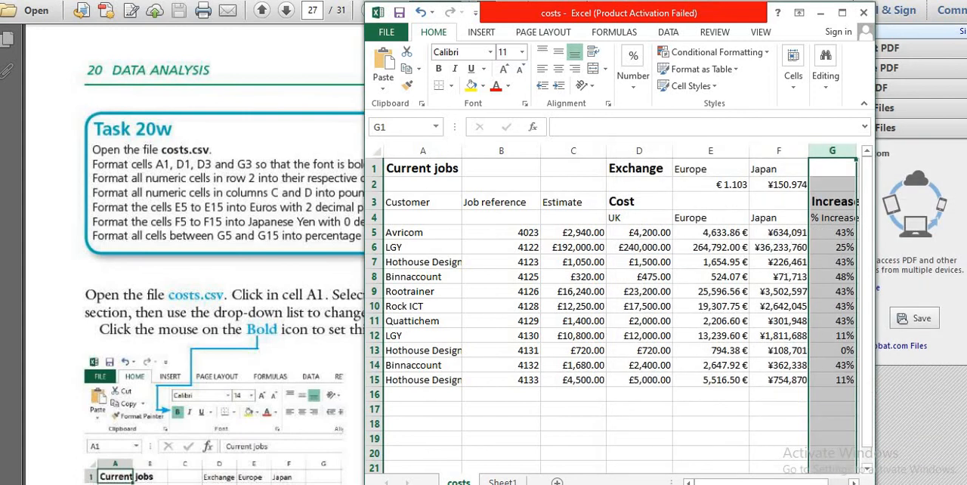
# - Recheck the Task 20w instructions in the PDF, and set the number category of the whole Europe column E in Excel to Currency
pyautogui.click(174, 253)
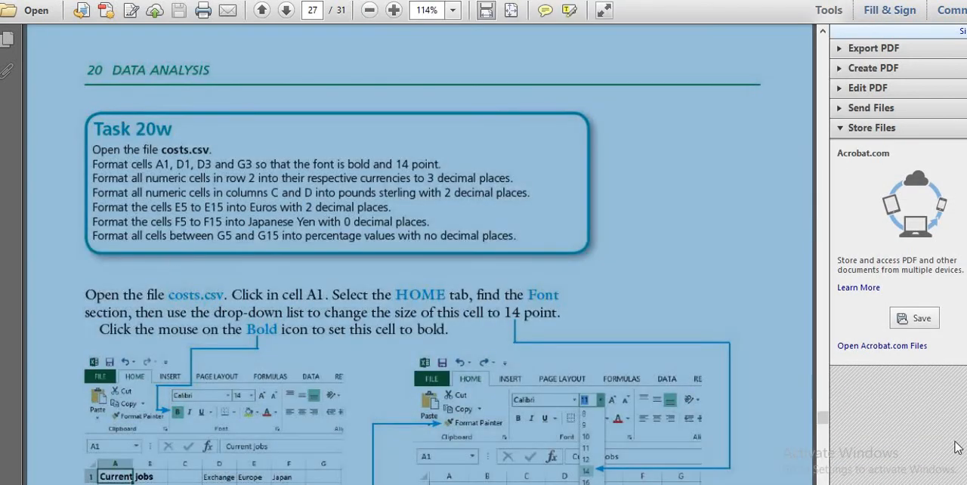
pyautogui.hotkey('alt', 'Tab')
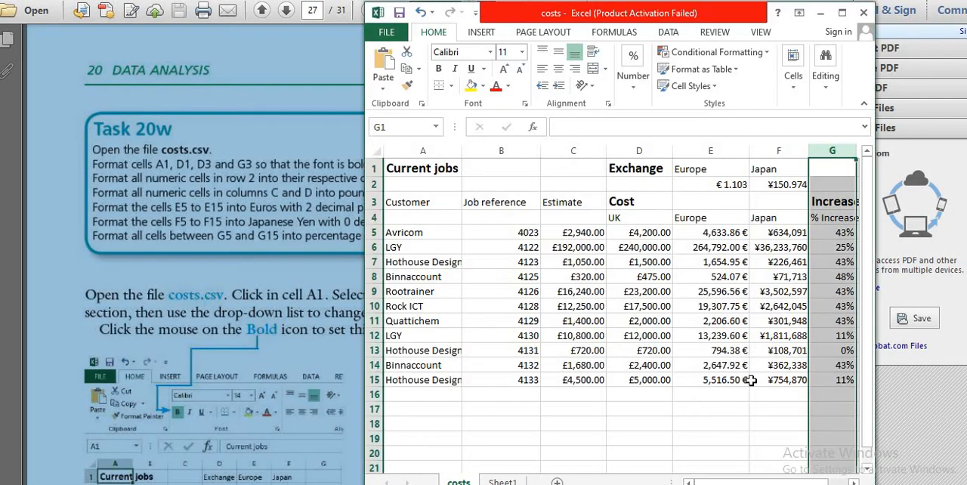
pyautogui.click(682, 385)
pyautogui.click(720, 149)
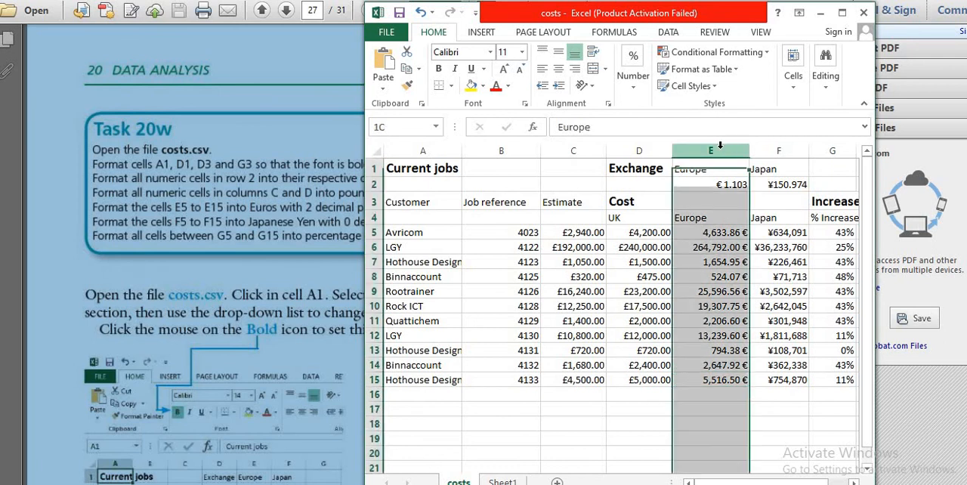
pyautogui.rightClick(720, 147)
pyautogui.click(756, 321)
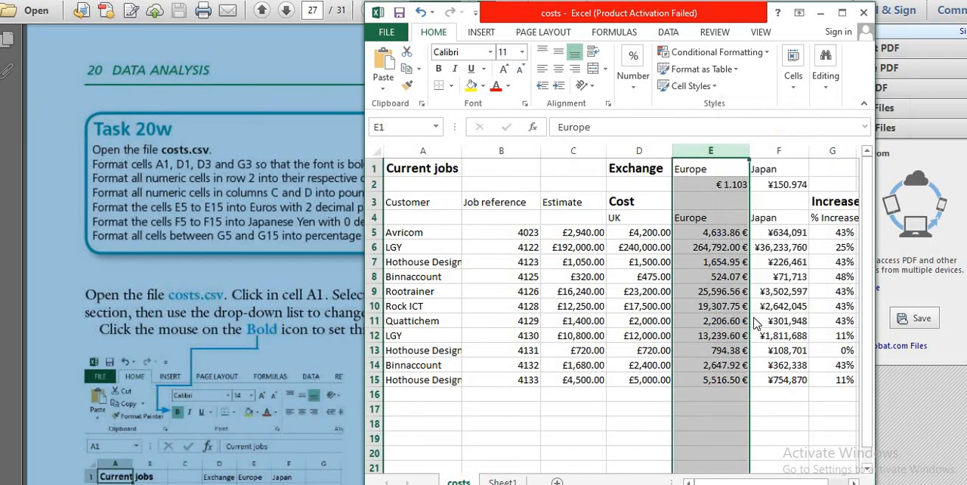
pyautogui.click(603, 217)
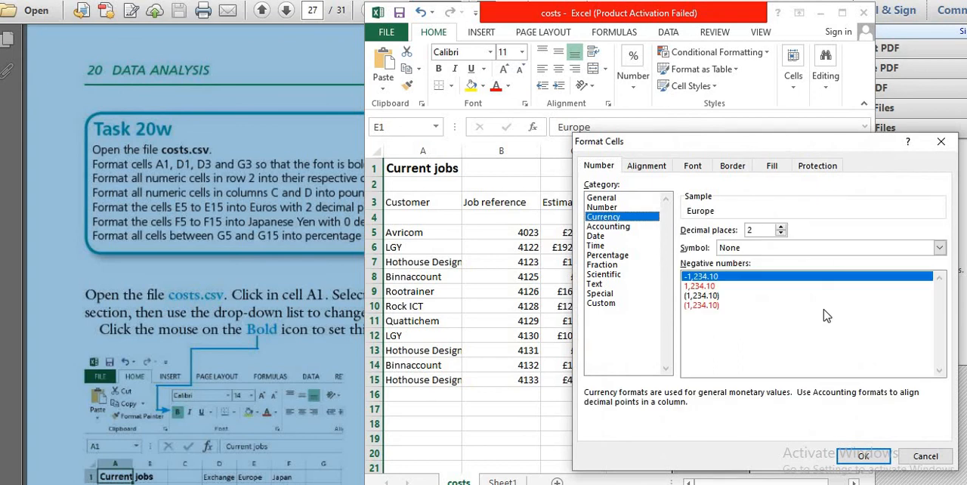
# - Choose the € Euro (€ 123) symbol with 2 decimal places for column E and apply the format
pyautogui.click(877, 252)
pyautogui.scroll(-6, 838, 284)
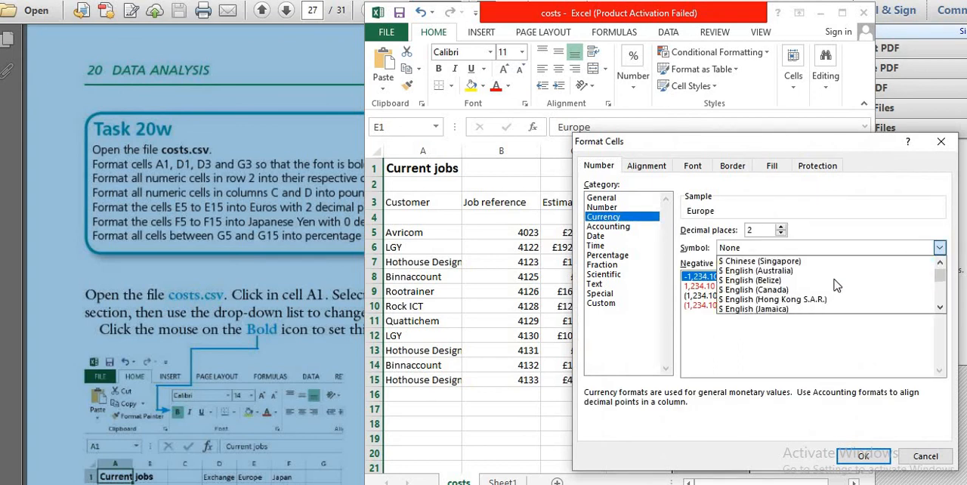
pyautogui.scroll(-10, 837, 286)
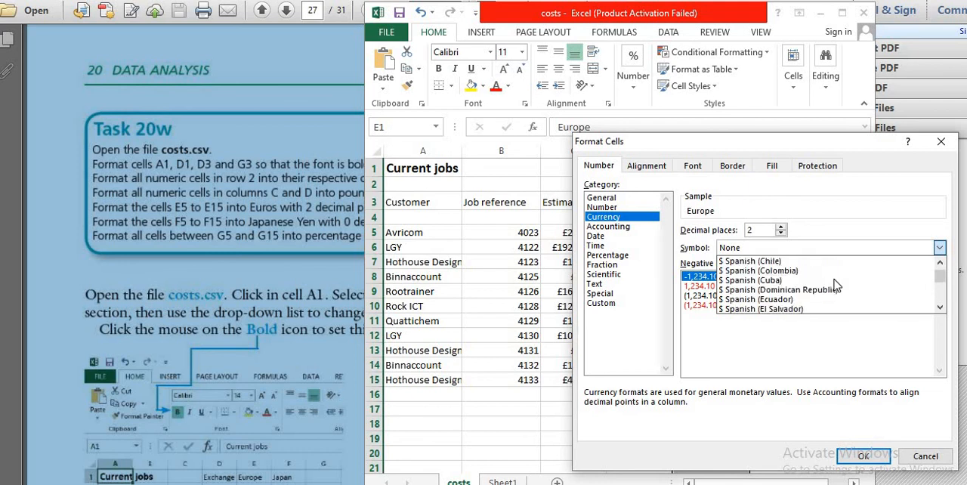
pyautogui.scroll(-10, 838, 286)
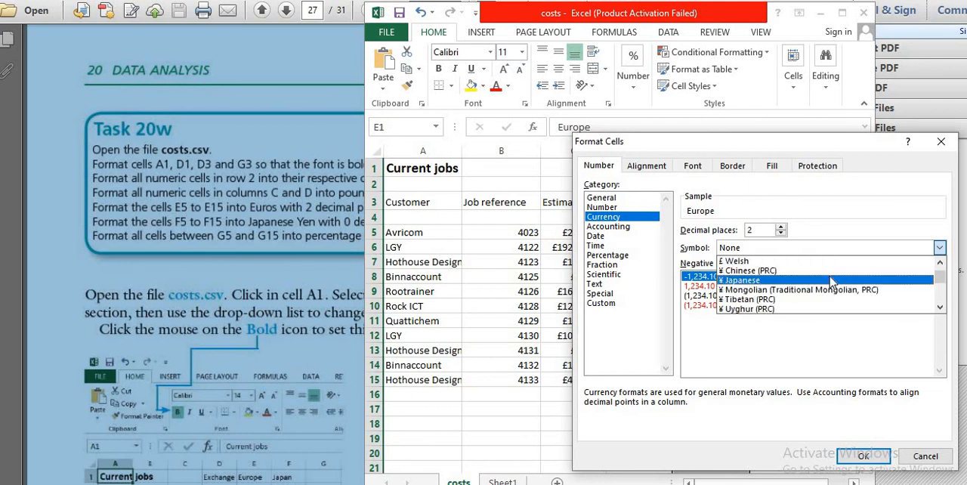
pyautogui.scroll(-10, 832, 282)
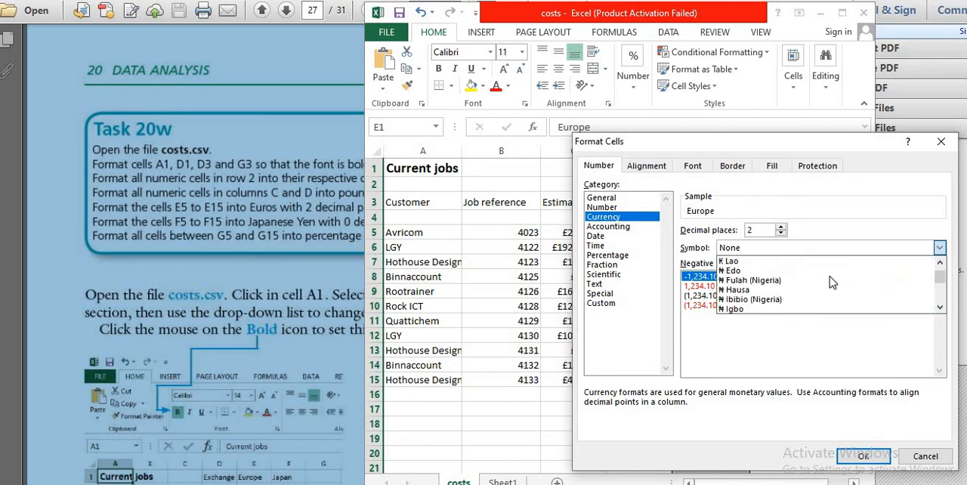
pyautogui.scroll(-3, 832, 282)
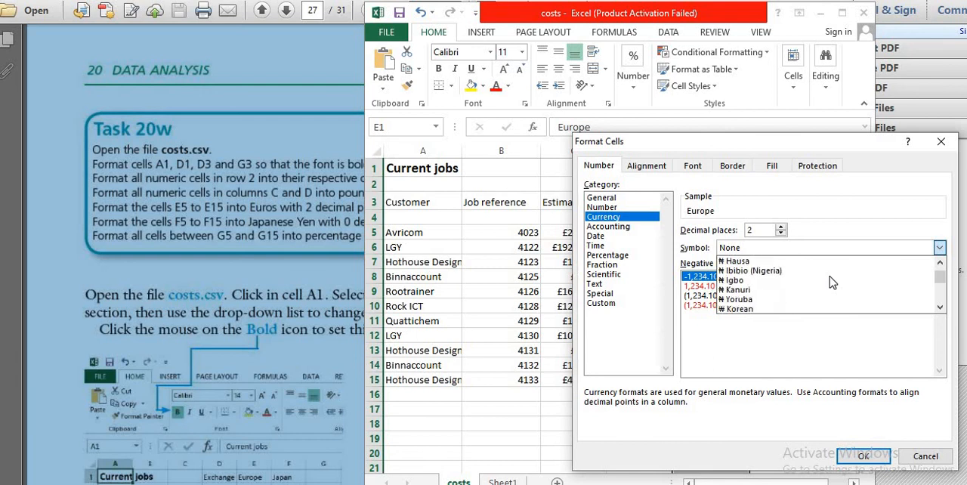
pyautogui.scroll(-5, 832, 282)
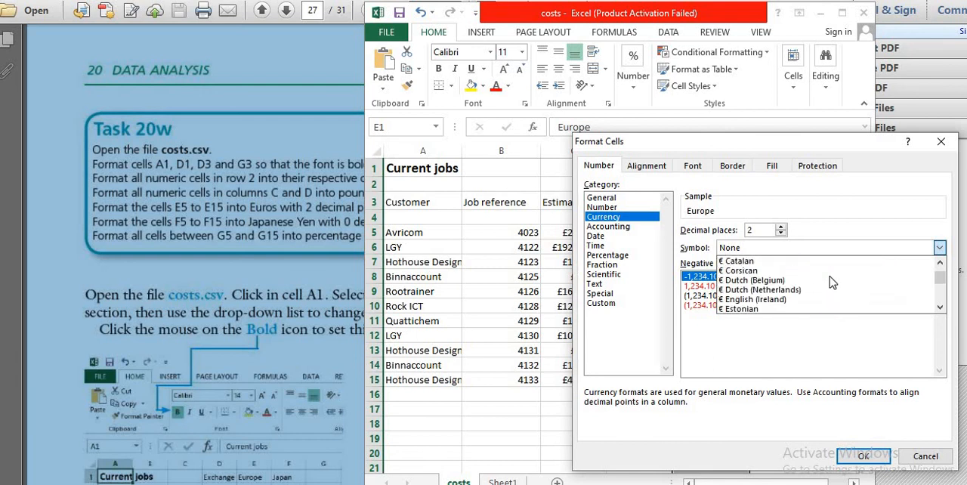
pyautogui.scroll(1, 832, 282)
pyautogui.scroll(-2, 832, 282)
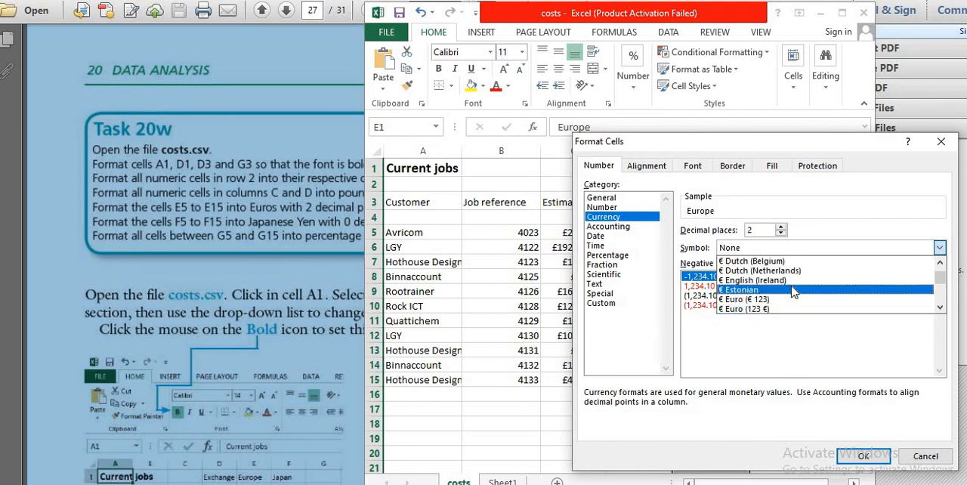
pyautogui.scroll(-1, 779, 293)
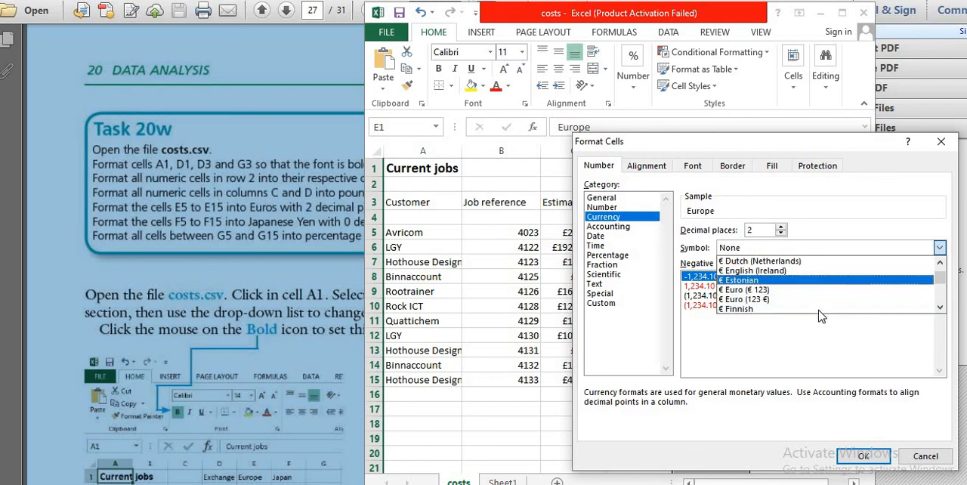
pyautogui.click(768, 290)
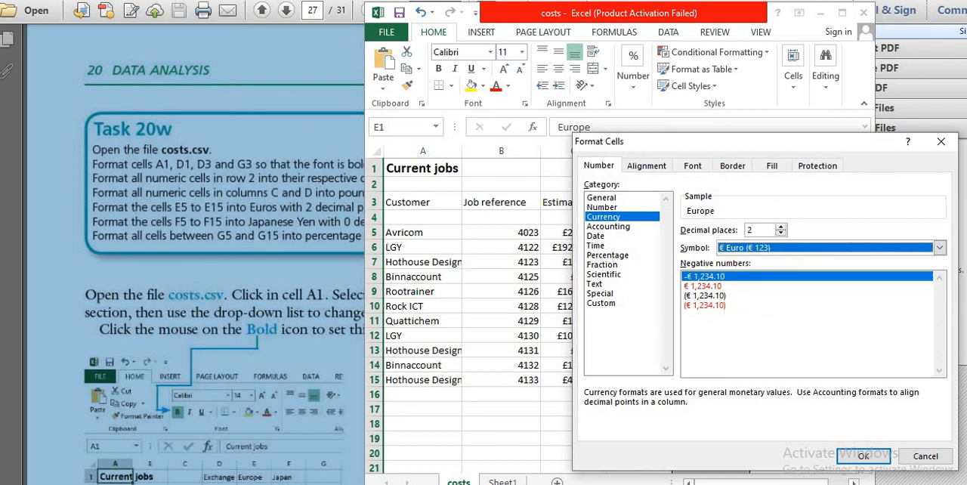
pyautogui.click(879, 460)
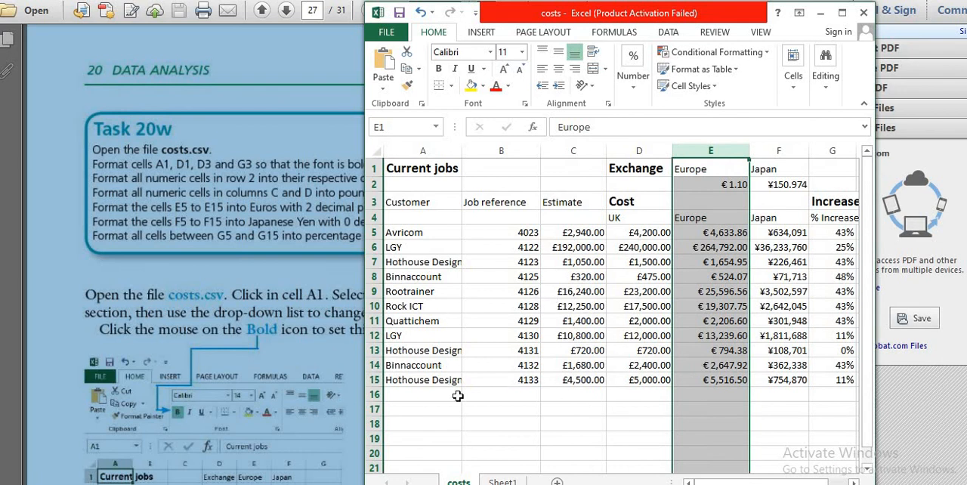
# - Switch to the PDF textbook and browse from Task 20w to the SUMIF section with Task 20k on page 14
pyautogui.click(242, 406)
pyautogui.scroll(-10, 224, 231)
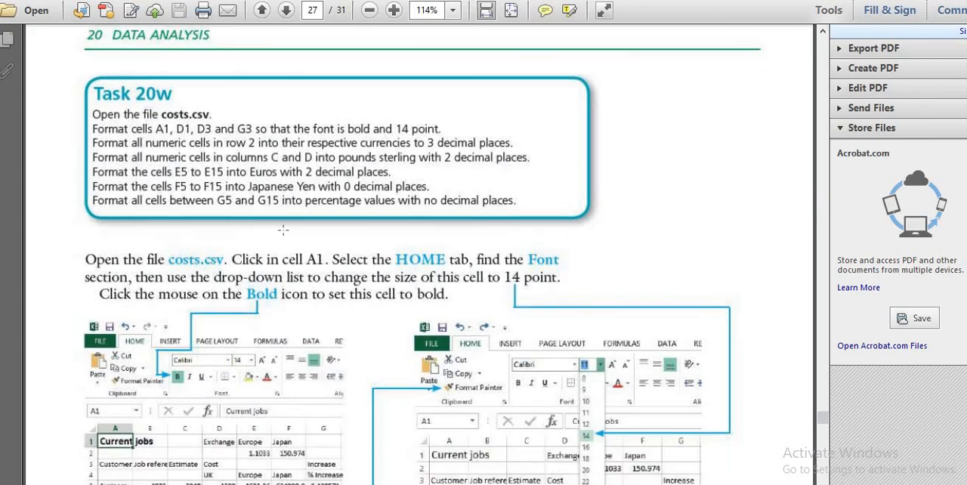
pyautogui.scroll(-5, 282, 230)
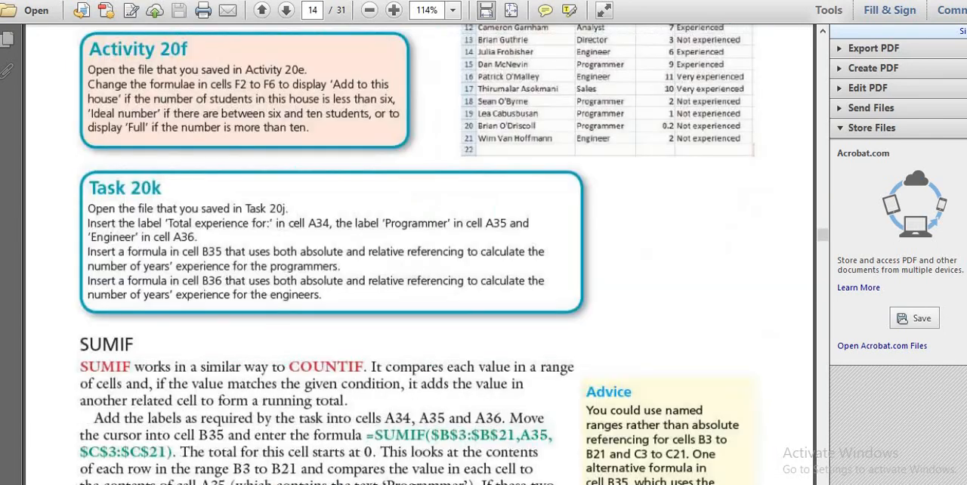